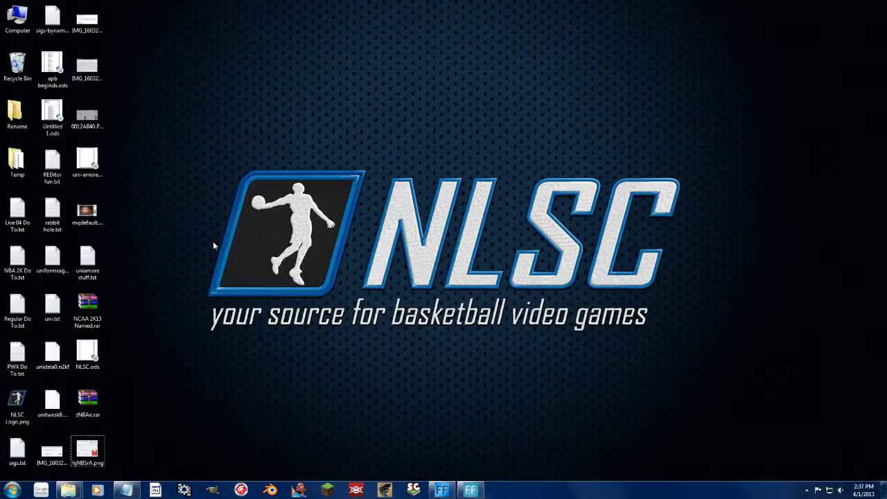
Launch RED Modding Center and the NBA 2K13 Roster Editor shortcut from the Tools folder.
left_click(244, 486)
mouse_move(68, 490)
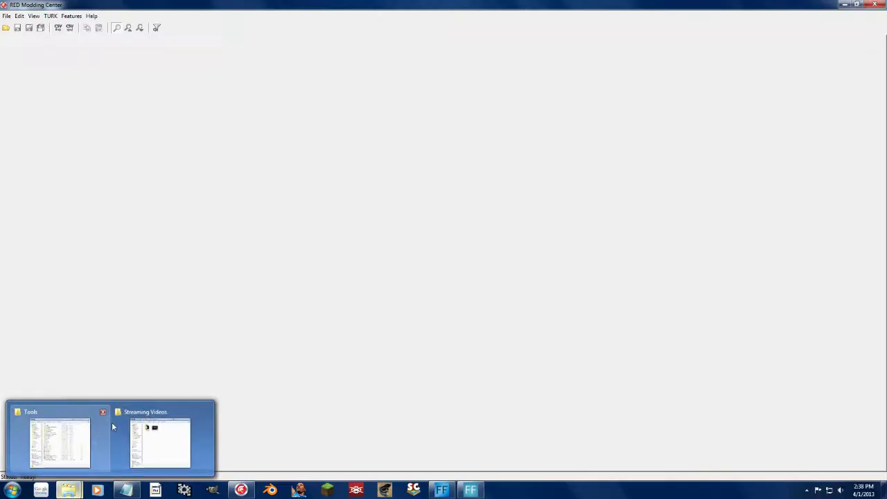
left_click(61, 436)
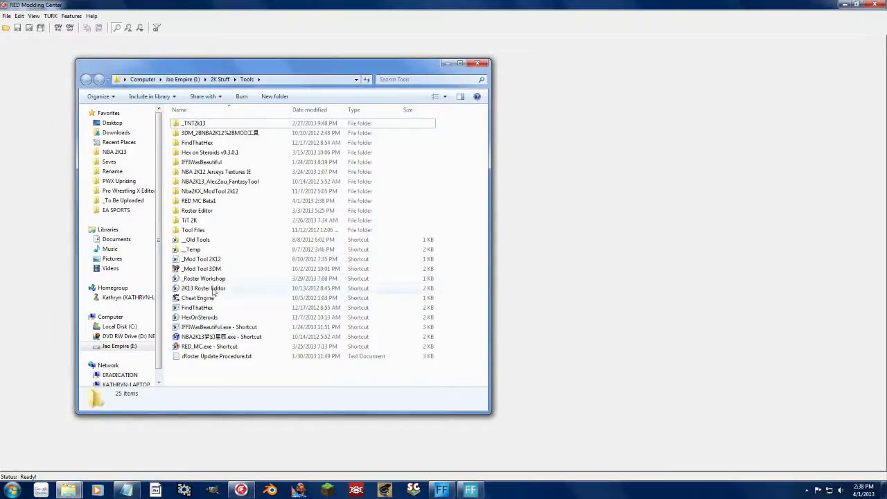
left_click(215, 289)
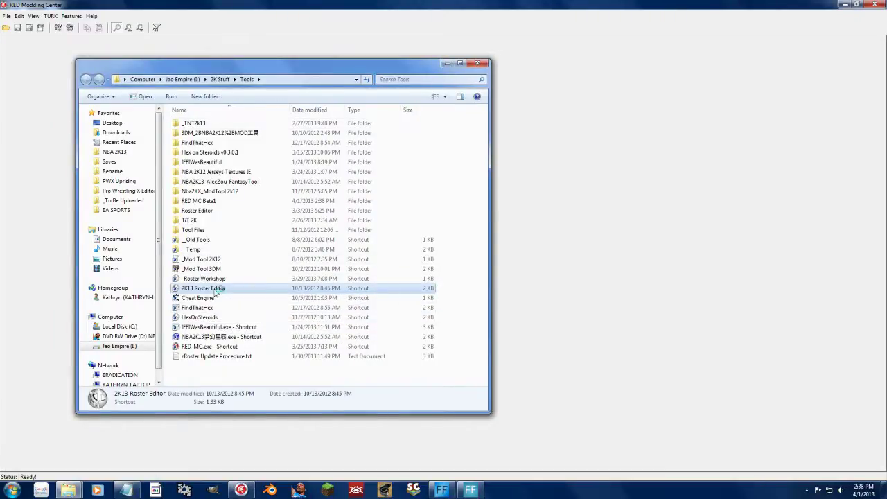
double_click(216, 289)
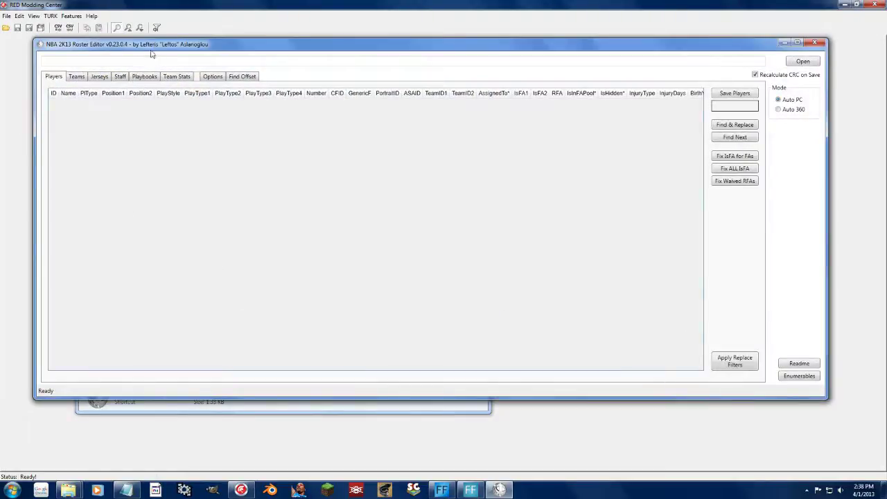
Open zCurrent.ROS from the Saves folder in RED Modding Center.
left_click(6, 29)
left_click(125, 103)
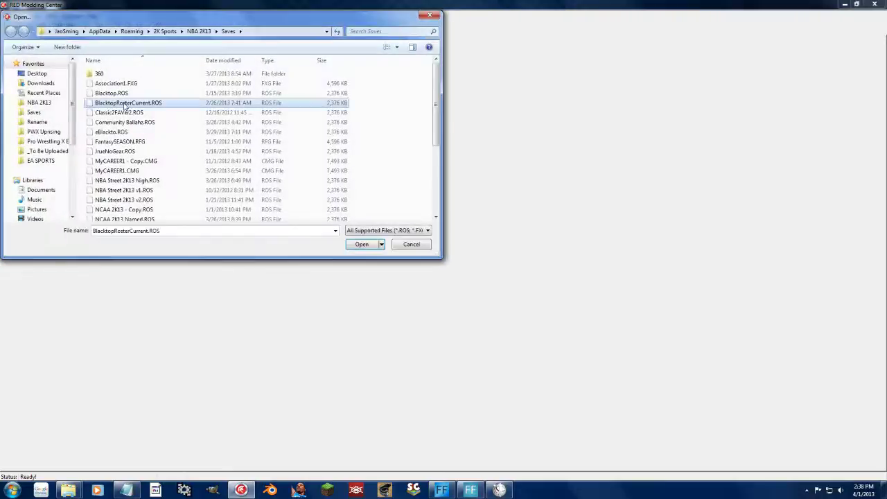
scroll(125, 105, "down", 5)
double_click(121, 200)
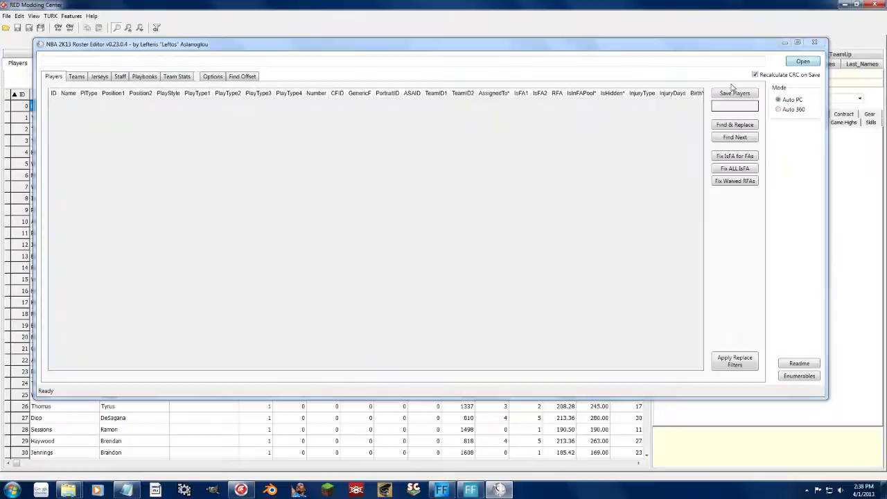
Load the same zCurrent.ROS roster into the NBA 2K13 Roster Editor.
left_click(802, 61)
scroll(278, 180, "down", 5)
left_click(145, 237)
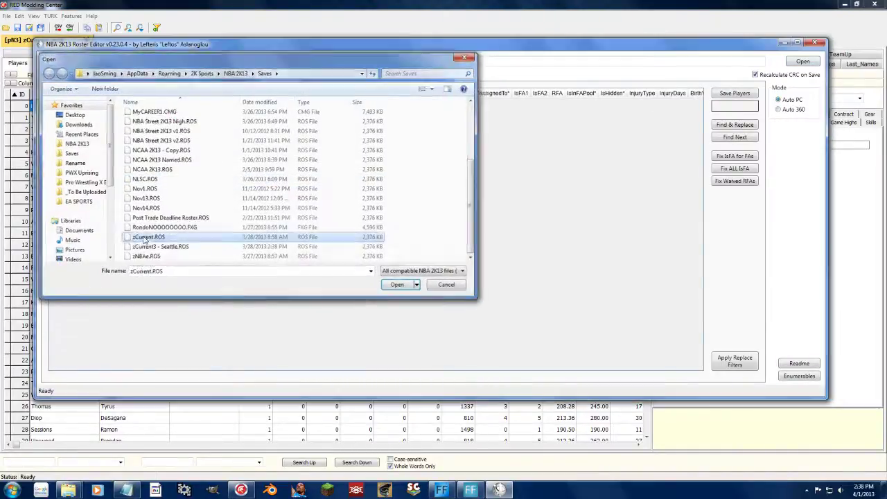
double_click(144, 237)
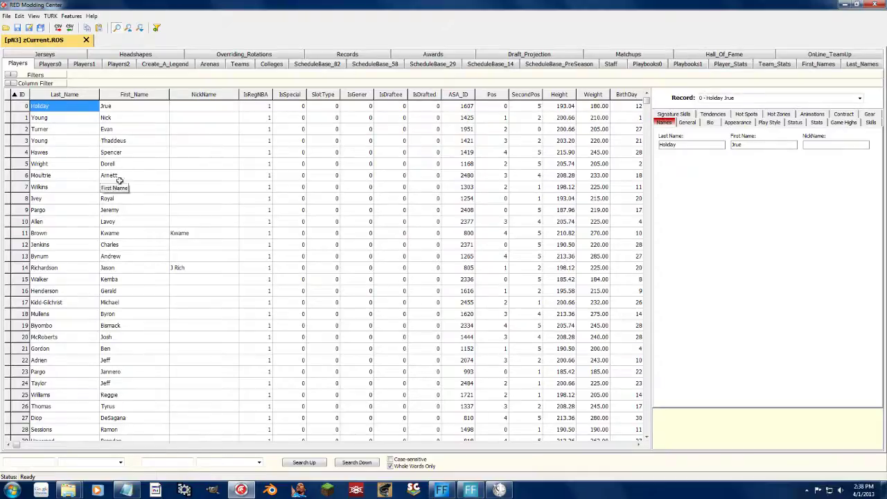
Drag the Roster Editor window lower so RED's tab rows show, switching between both windows.
left_click(471, 490)
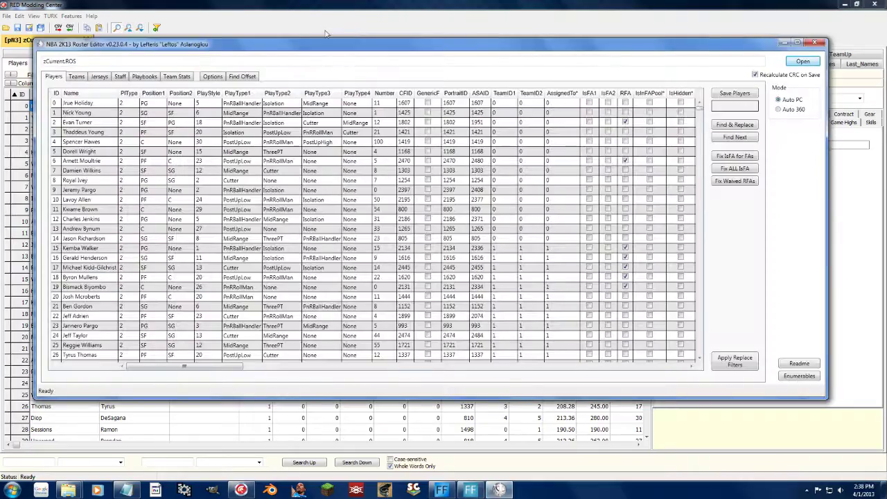
left_click_drag(326, 29, 297, 115)
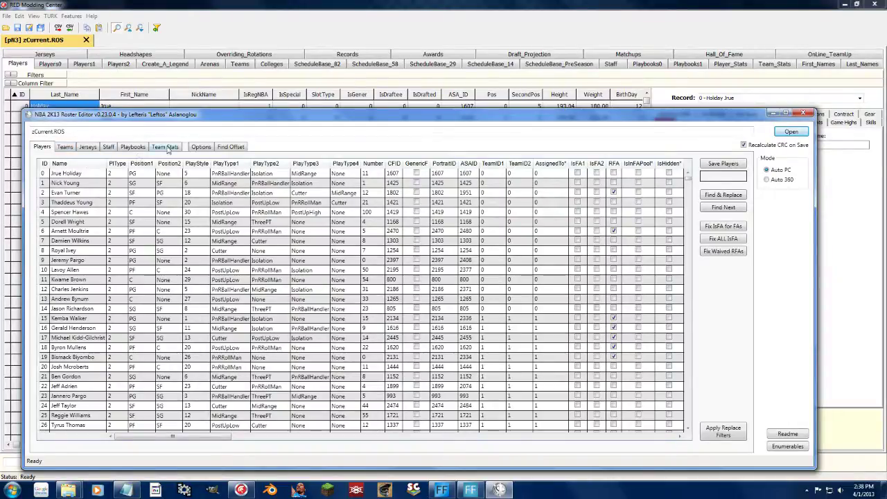
left_click(12, 57)
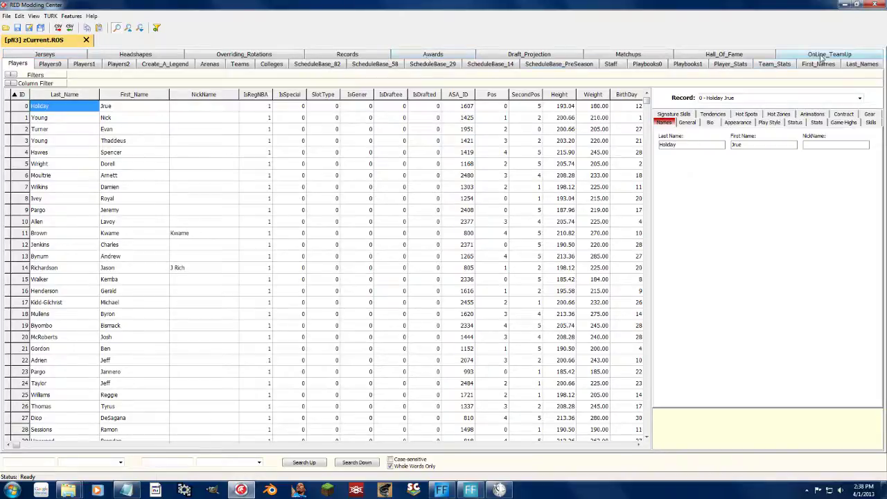
left_click(499, 490)
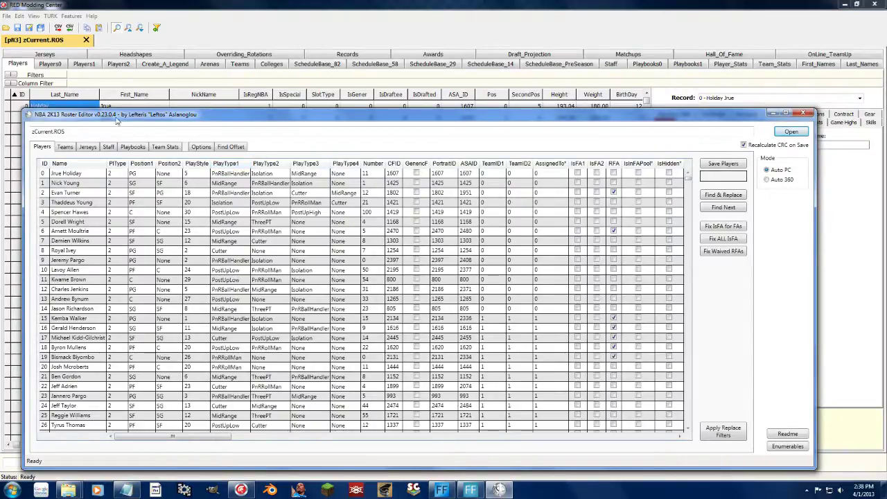
left_click(386, 4)
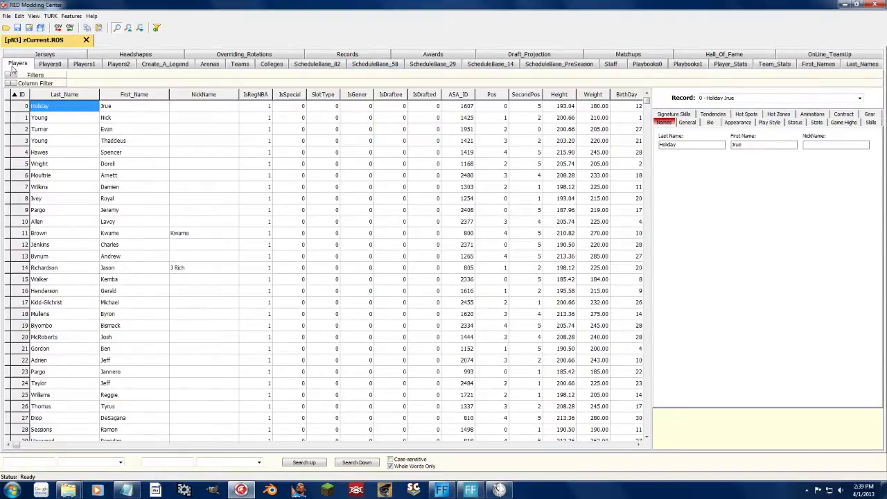
left_click(499, 490)
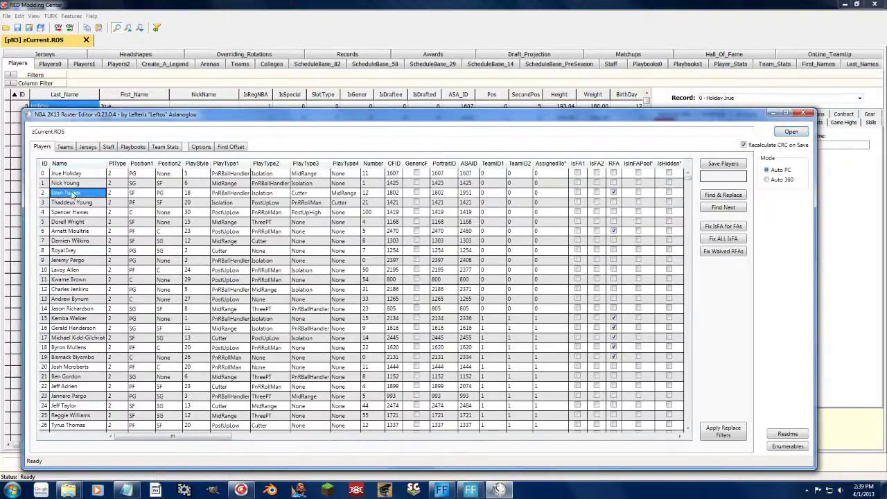
Select the names of players in rows 4, 2, 0, 6 and 9 of the Players table.
left_click(69, 212)
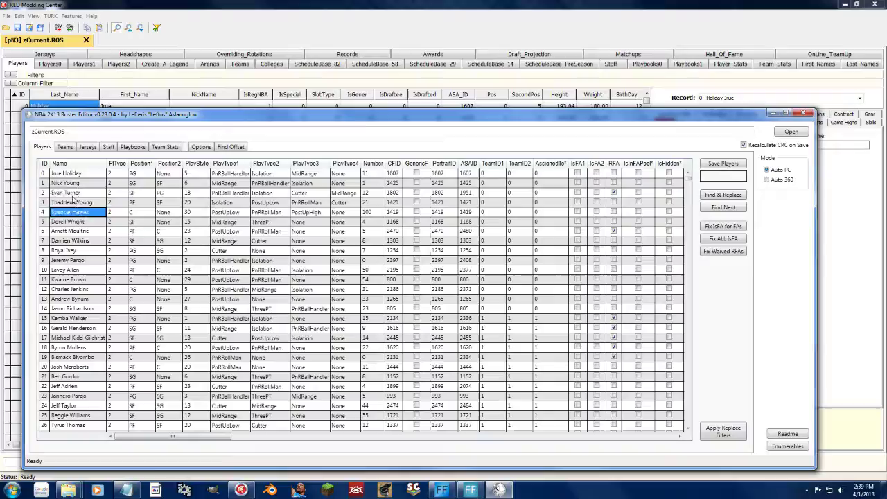
left_click(69, 192)
left_click(73, 173)
left_click(69, 232)
left_click(72, 260)
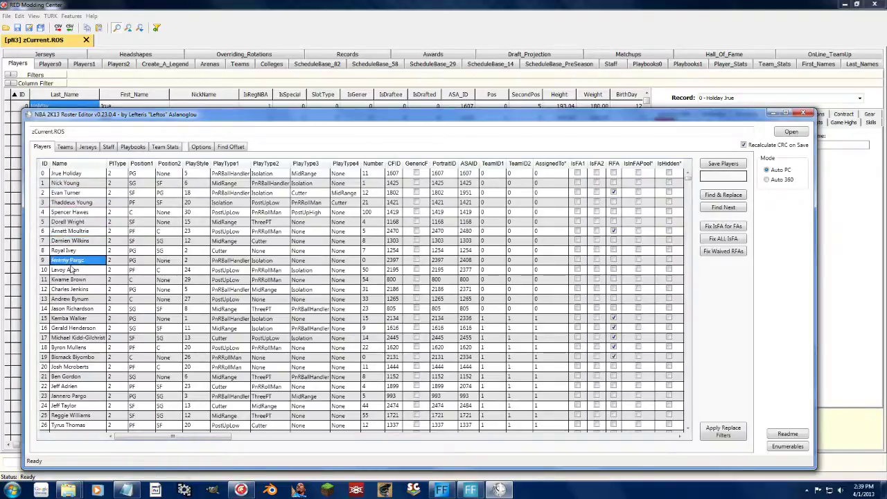
Look through the Teams, Jerseys (SixersA entry) and Staff tables, then return to Players.
left_click(72, 149)
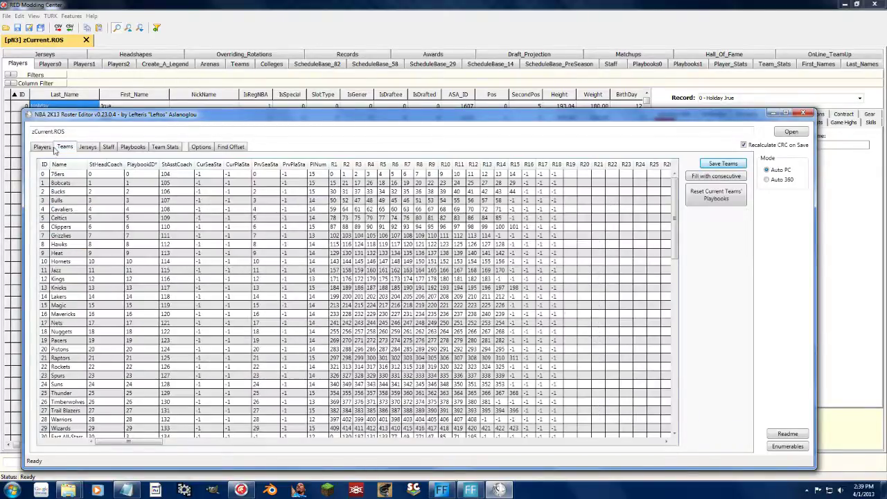
left_click(87, 148)
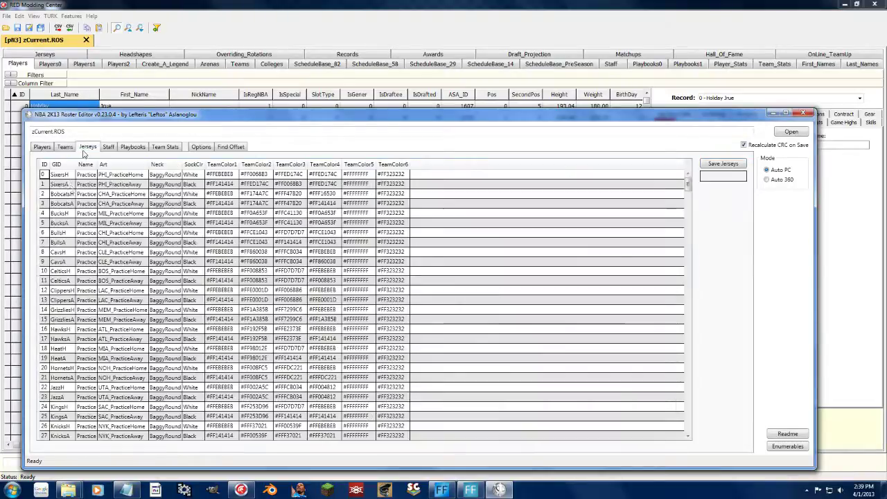
left_click(68, 184)
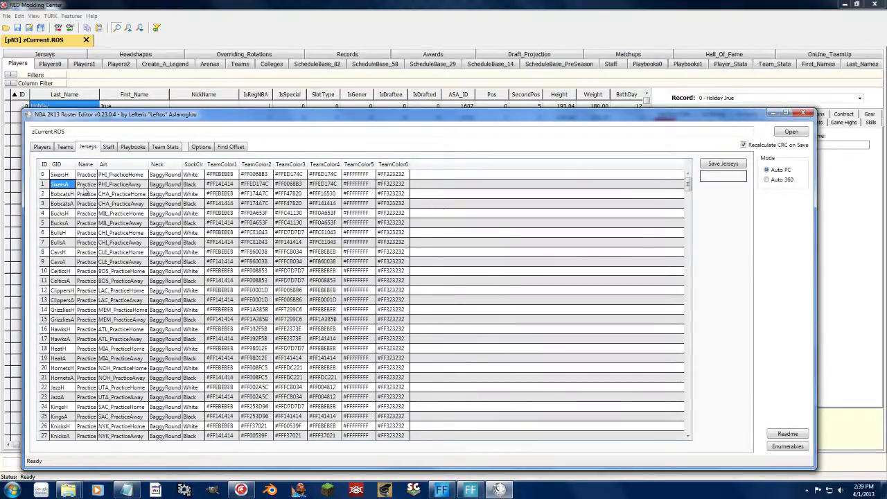
left_click(105, 149)
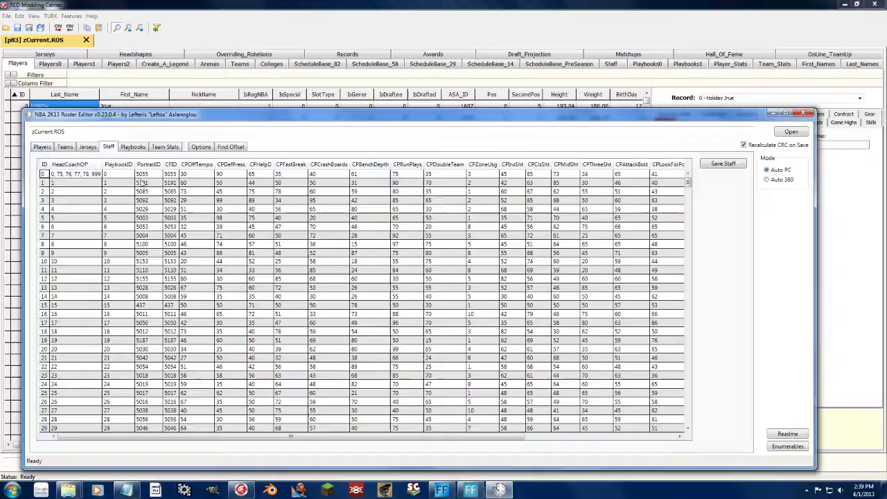
left_click(43, 149)
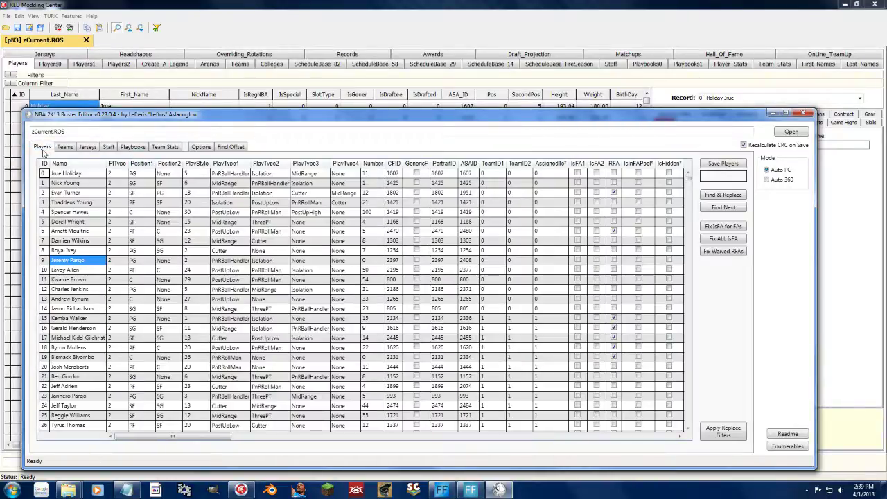
In RED, change the first player's last name to 'Suckaaaaaa'.
left_click(15, 137)
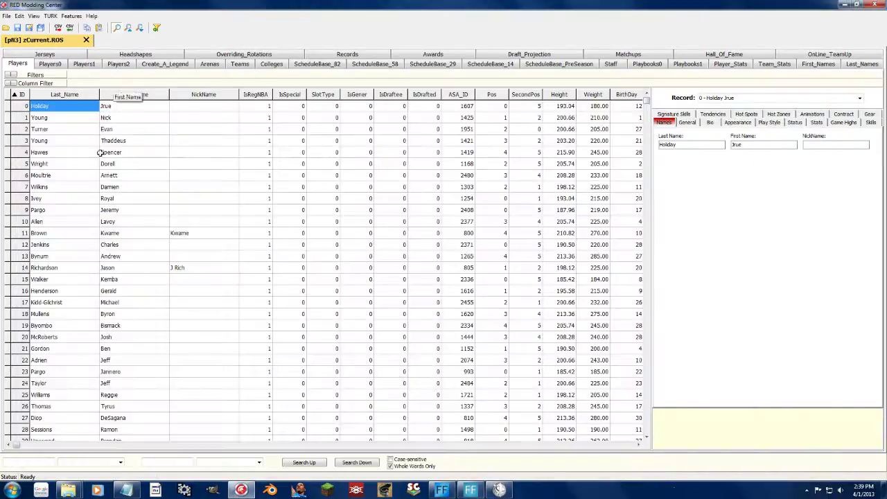
left_click(63, 108)
left_click(64, 108)
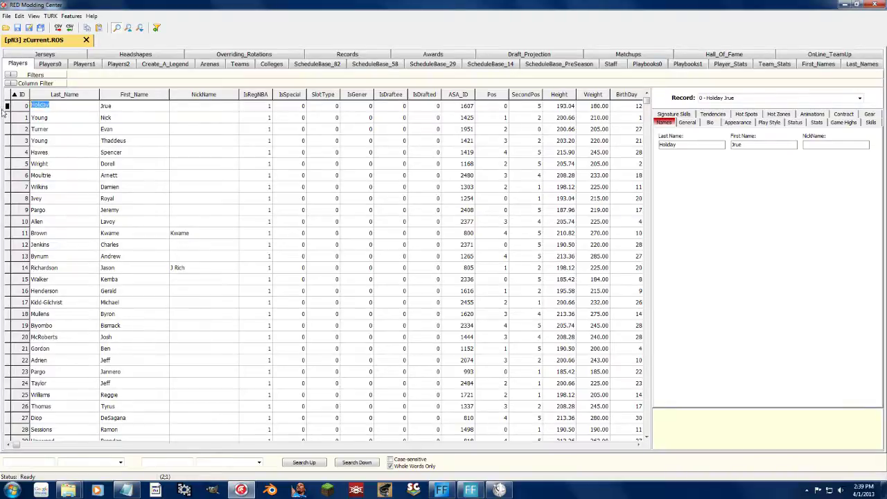
type("Suckaaaaaa")
key("Return")
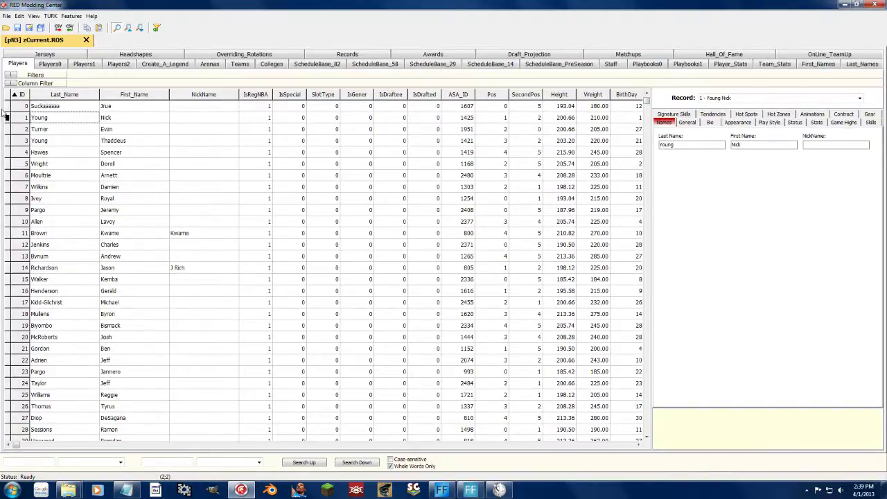
Rename the row 5 arena to 'TD Garden' in the Arenas table.
left_click(210, 64)
left_click(59, 163)
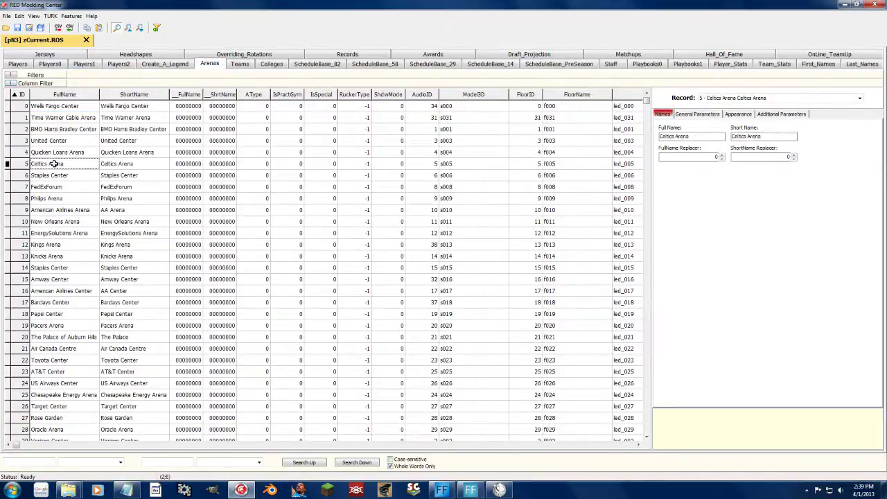
key("ctrl+a")
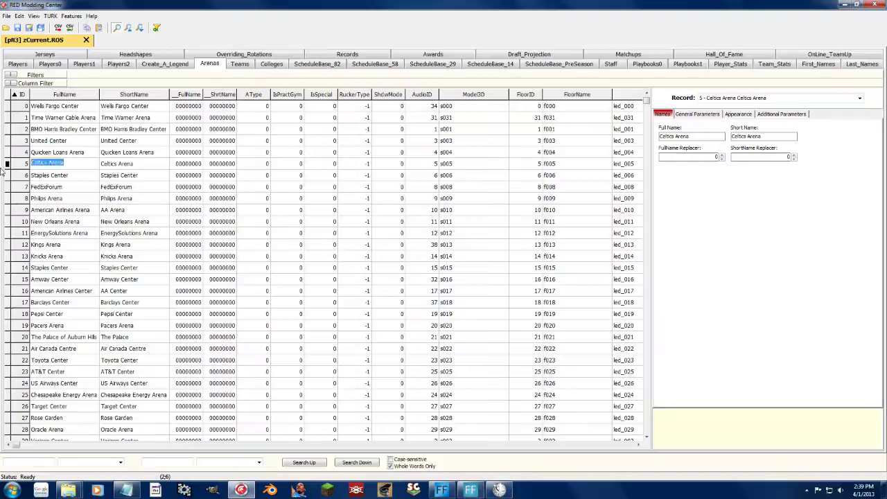
type("TD Garden")
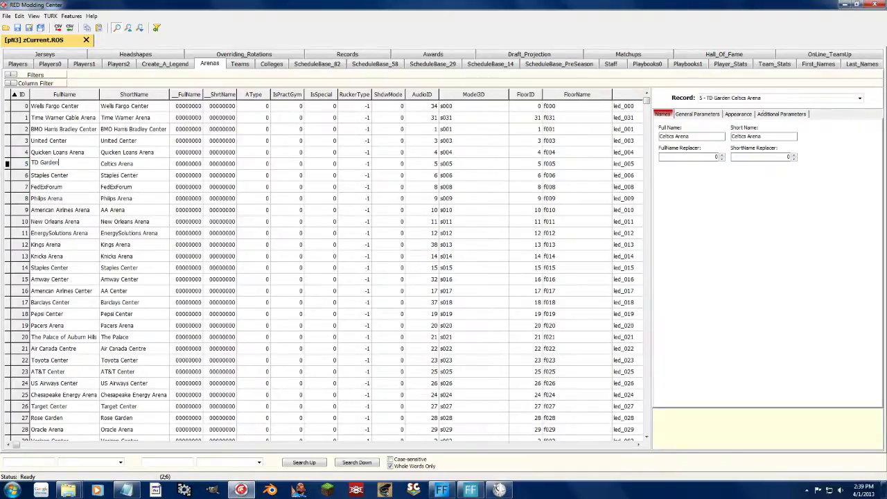
key("Return")
Rename team 12 from Kings to 'Sonics' with city 'Seattle' in the Teams table.
left_click(240, 64)
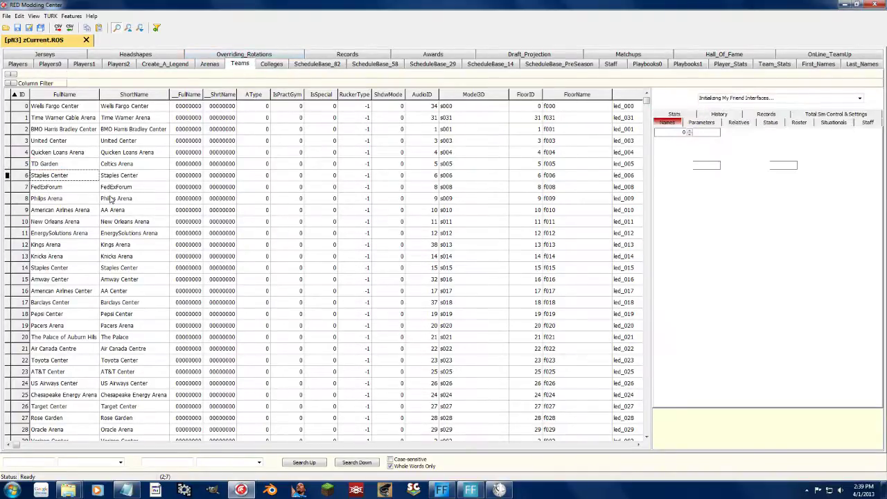
left_click(59, 244)
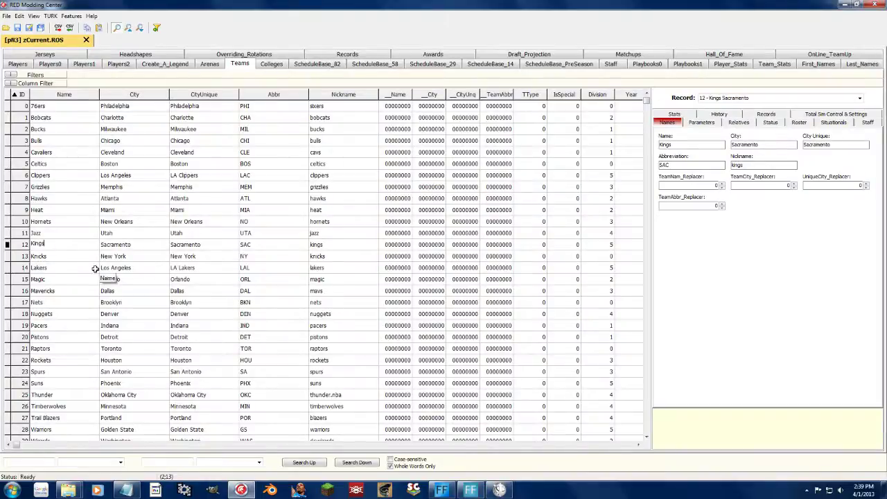
key("BackSpace")
key("BackSpace")
key("BackSpace")
key("BackSpace")
key("BackSpace")
type("Sonics")
key("Tab")
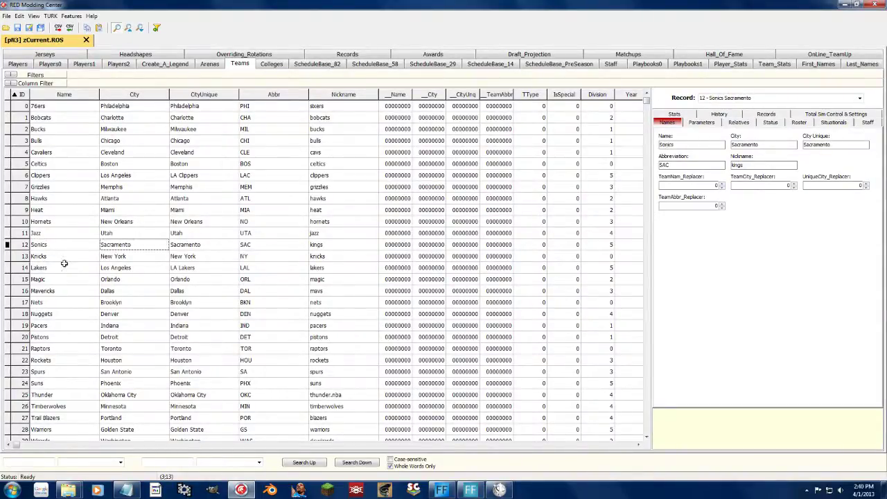
type("Seattl")
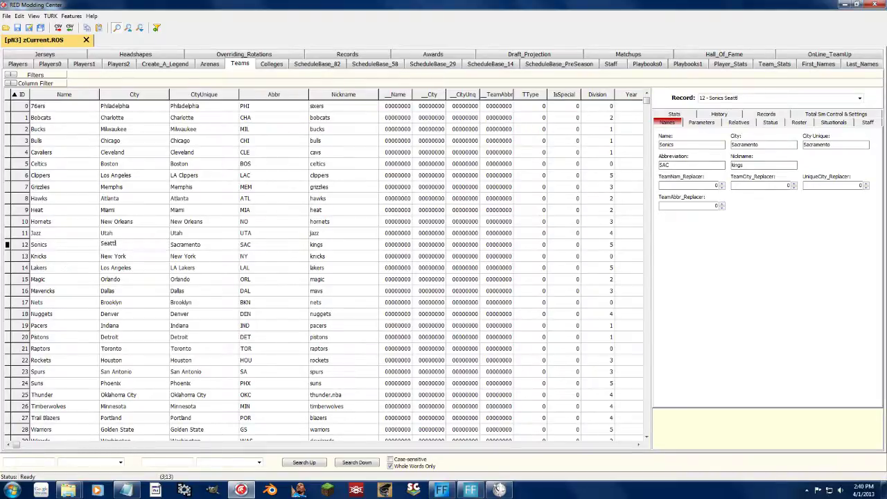
type("e")
key("Return")
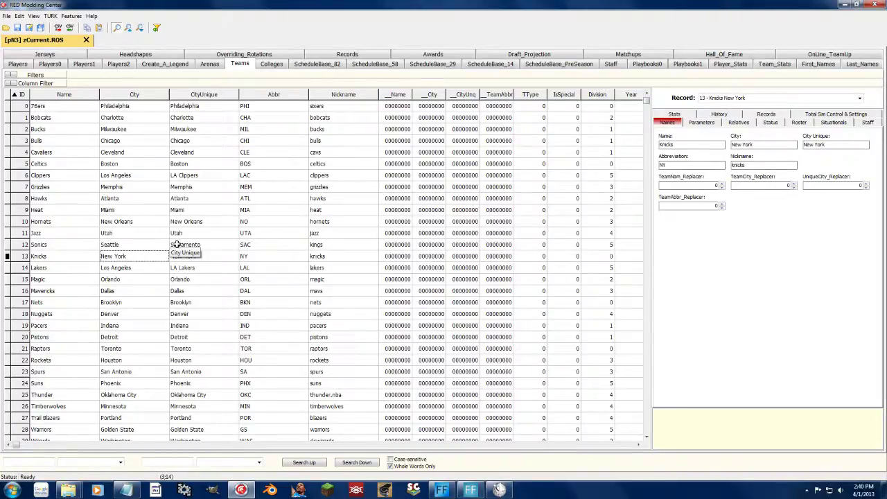
left_click(177, 246)
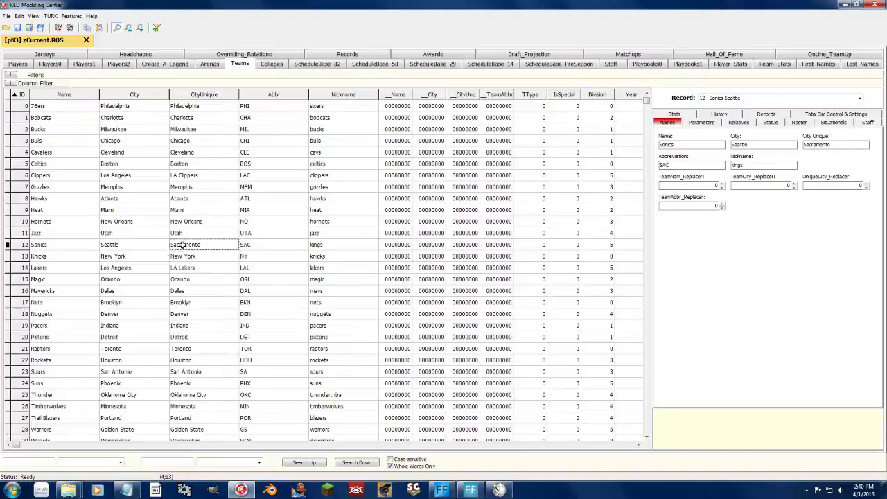
left_click(499, 490)
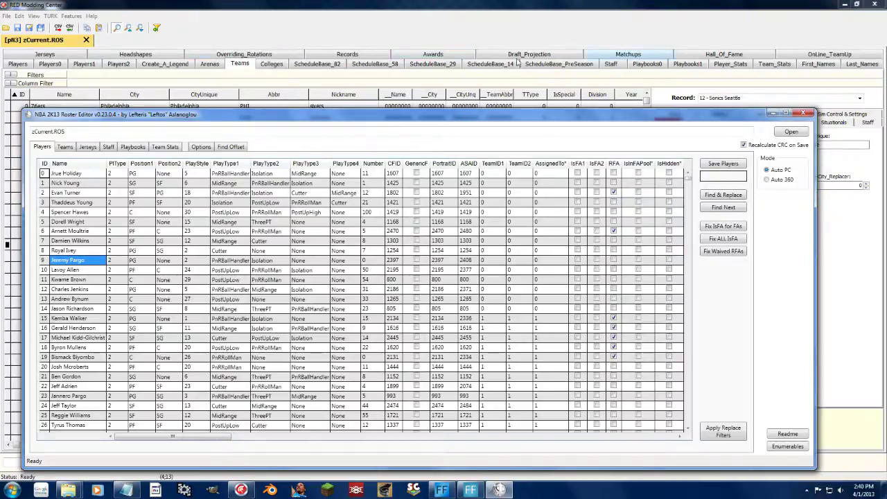
On the Jerseys tab, overwrite row 10's texture 'uh105' with 'PracCelticsHome'.
left_click(30, 56)
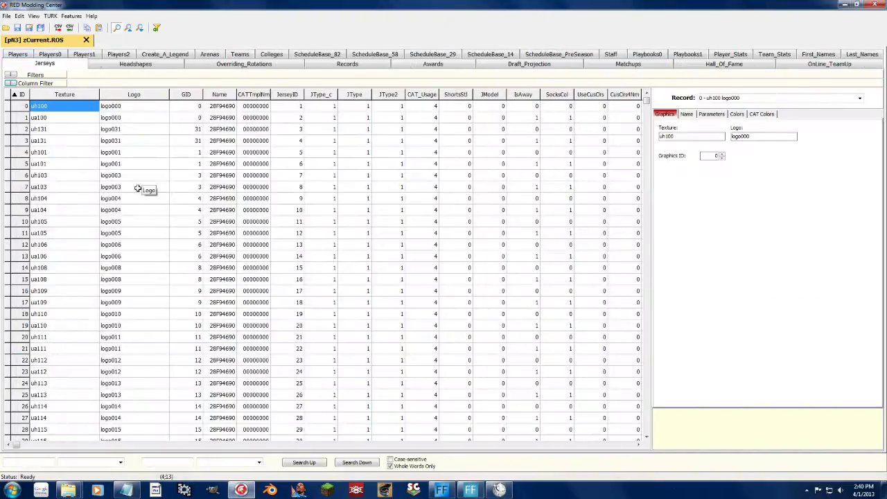
left_click(69, 187)
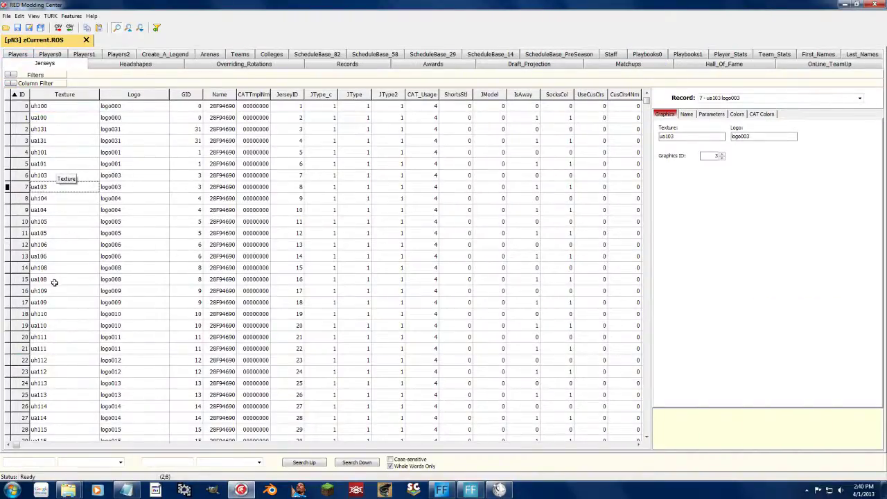
left_click(56, 222)
left_click_drag(55, 222, 12, 222)
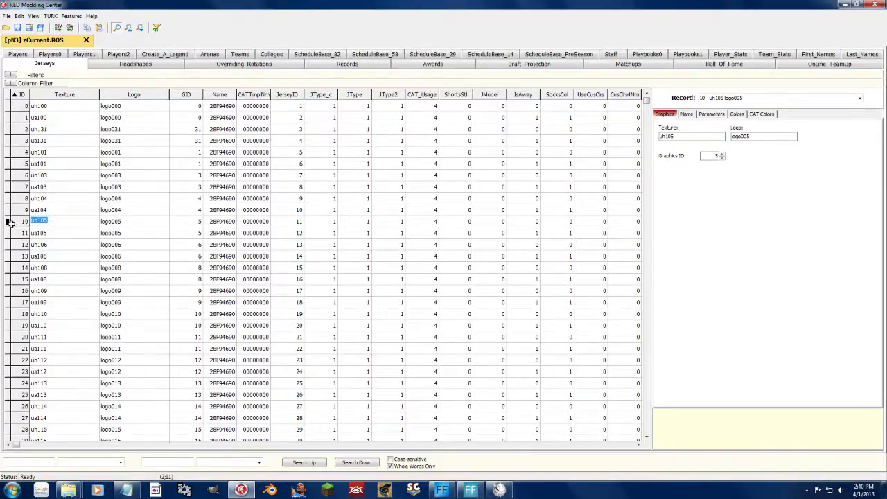
type("Prac")
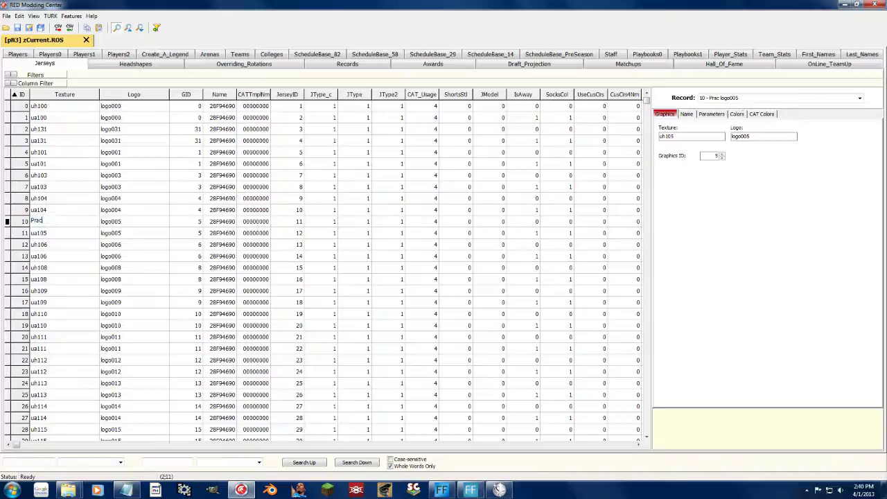
type("CelticsHome")
key("Return")
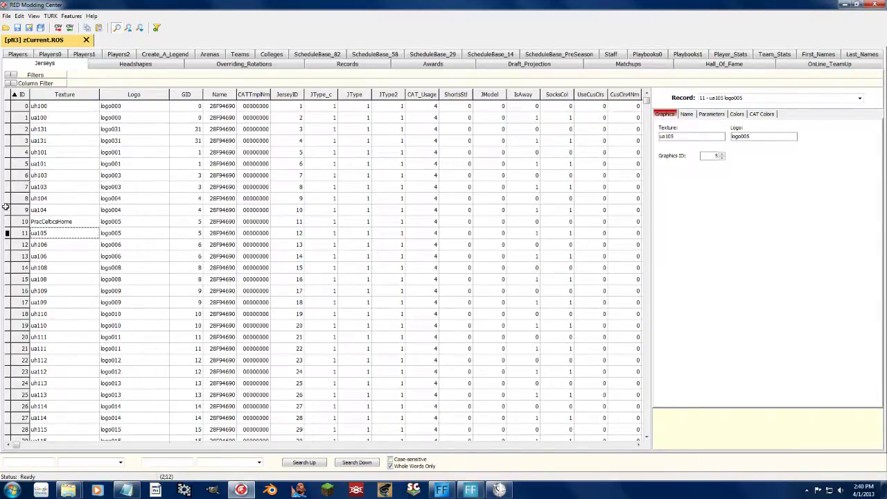
Check the DumbPasting setting on the Leftos editor's Options tab.
left_click(499, 490)
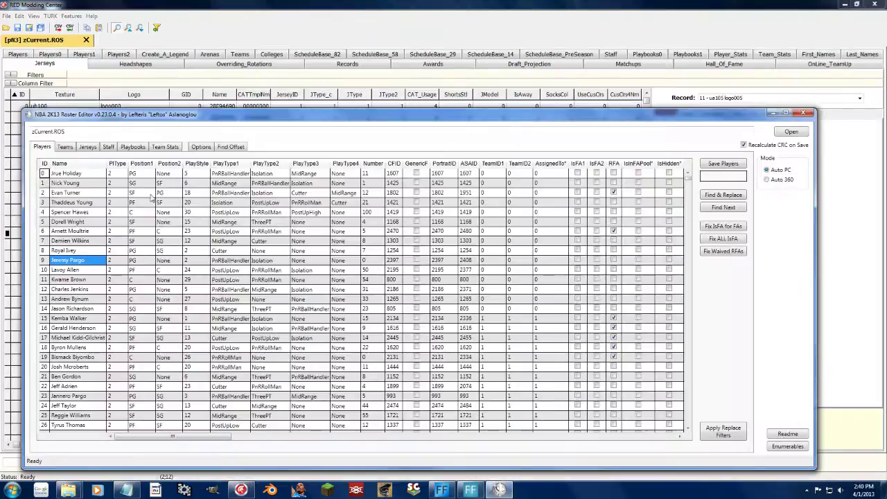
left_click(201, 148)
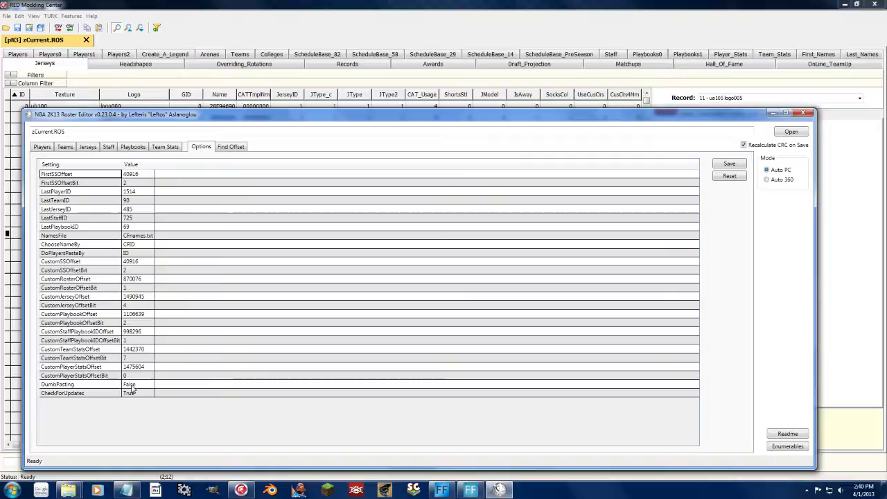
left_click(131, 385)
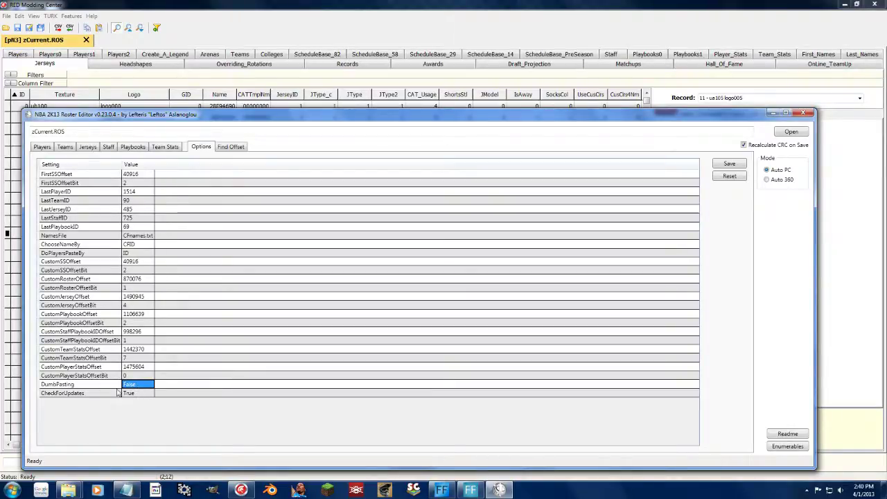
Select the first nine players from Jrue Holiday's ID through Royal Ivey's Number.
left_click(42, 147)
left_click(85, 202)
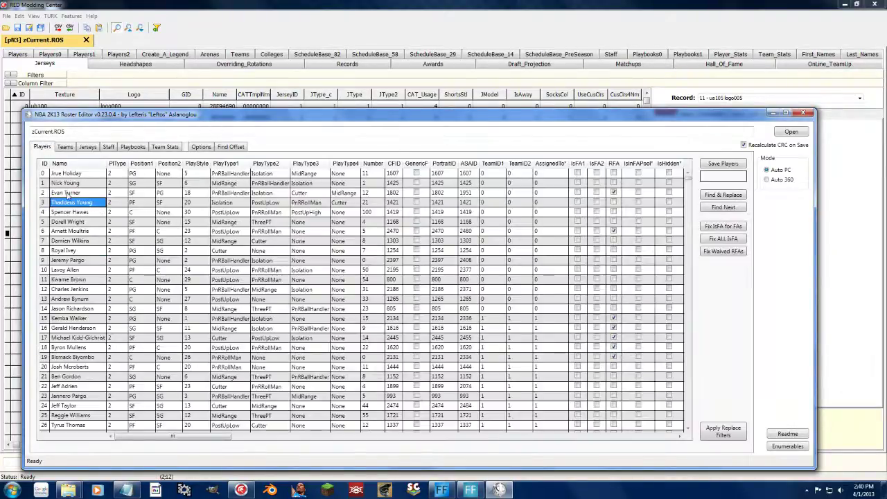
left_click(44, 173)
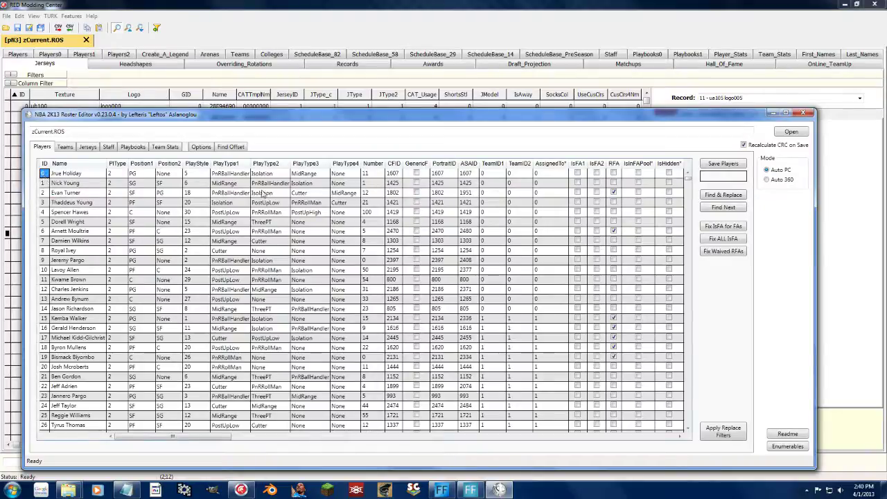
left_click(367, 251, "shift")
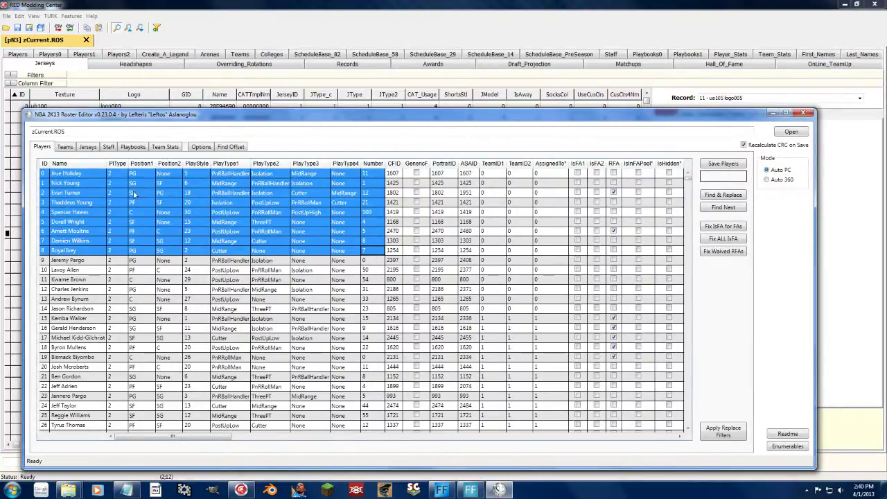
left_click(11, 490)
Start OpenOffice Calc, paste the copied player rows, and inspect the header cells.
left_click(57, 300)
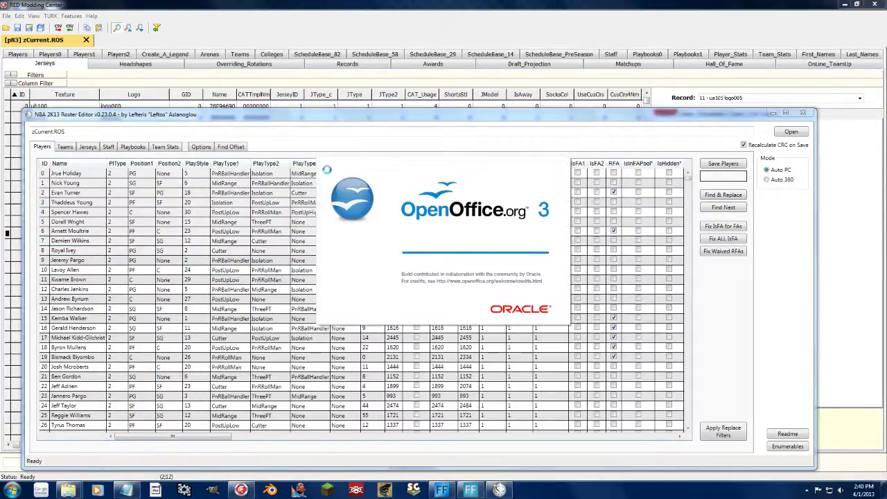
key("ctrl+v")
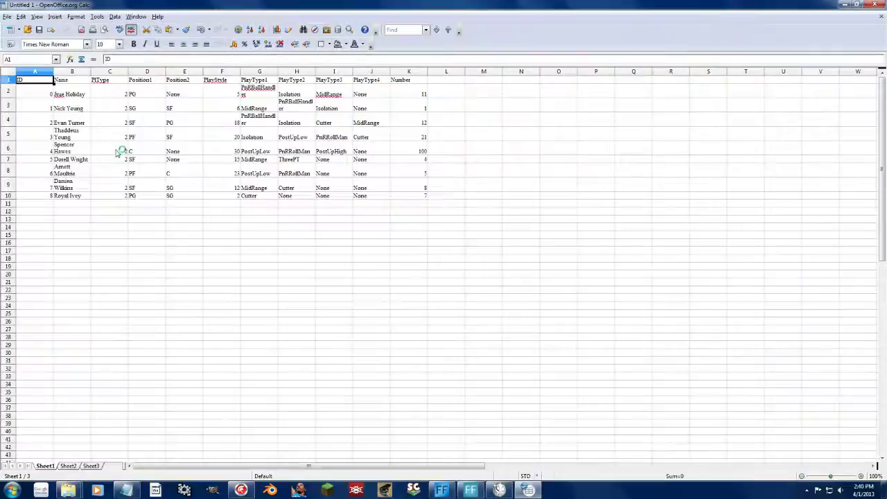
left_click(224, 266)
left_click(26, 82)
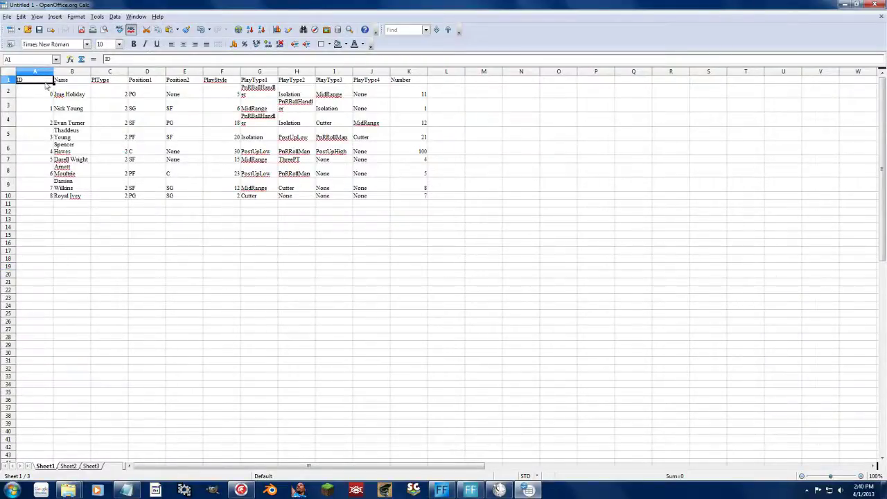
key("Right")
key("Right")
left_click(151, 83)
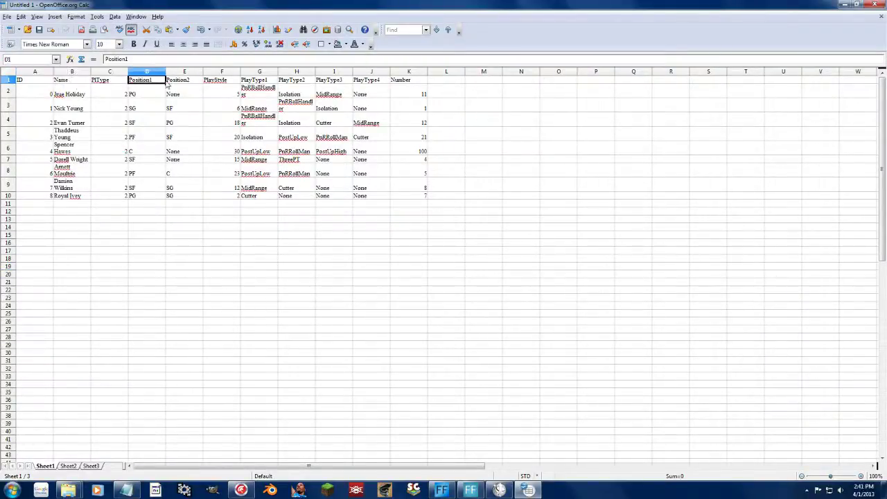
left_click(285, 105)
key("Up")
key("Up")
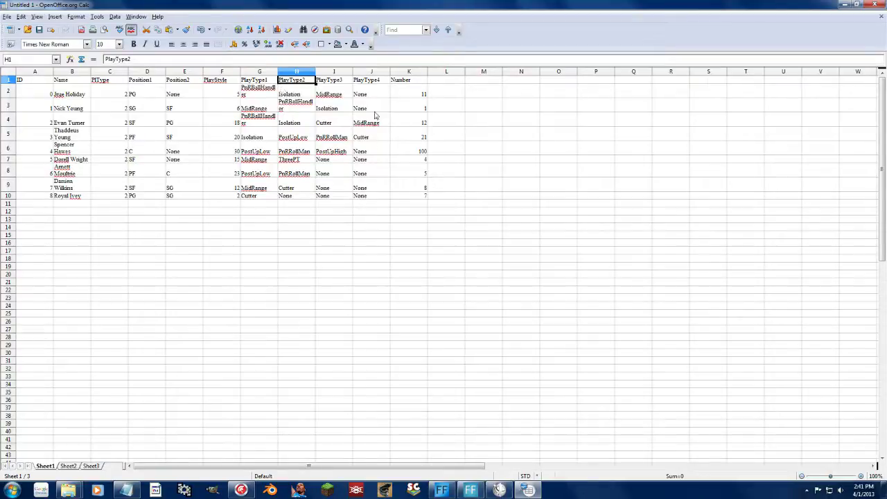
left_click(415, 93)
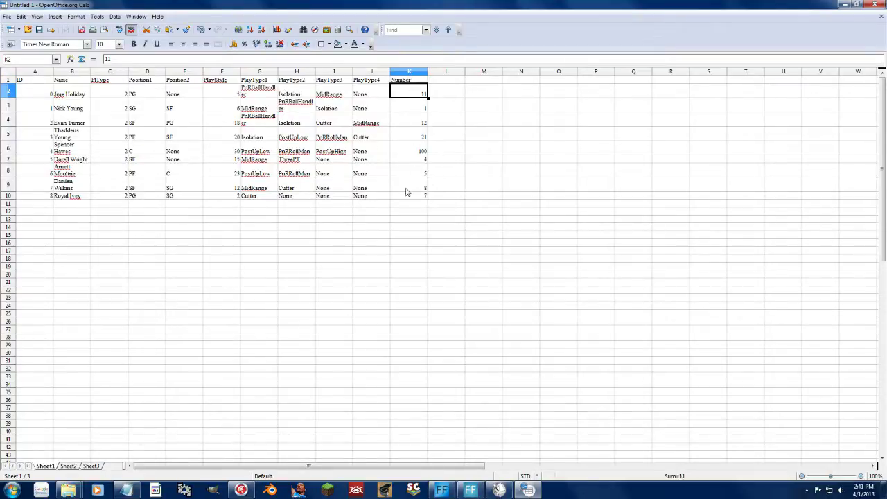
Sort rows A2:K10 ascending by Number, then try values 5, 5645, 5 and 4 in column K.
left_click_drag(41, 197, 406, 90)
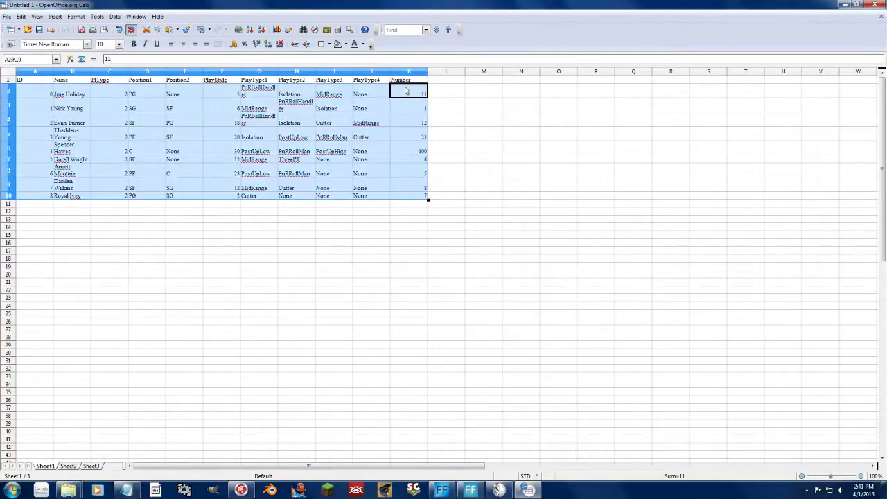
left_click(250, 29)
left_click(446, 149)
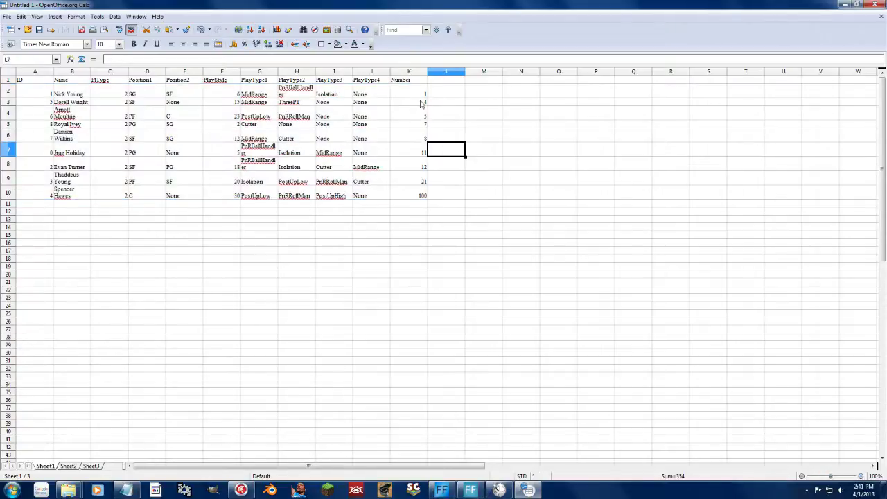
left_click(409, 79)
left_click(409, 95)
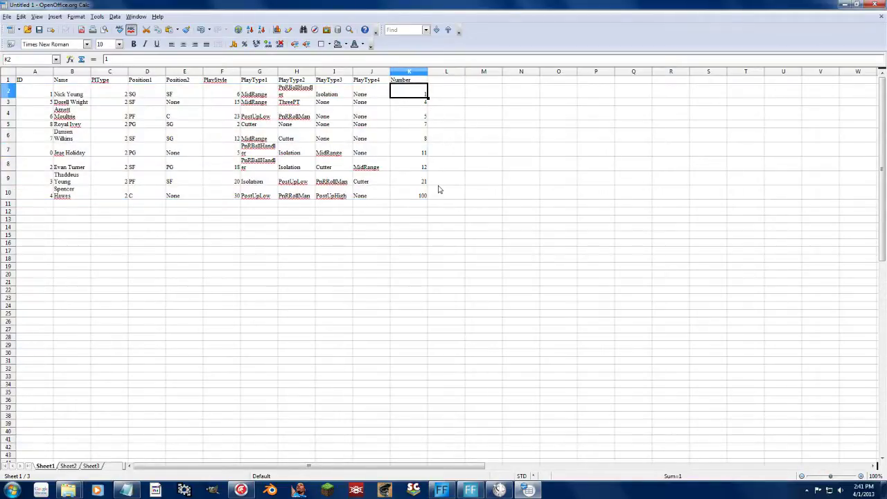
type("5")
key("Return")
key("Return")
type("5645")
key("Return")
type("5")
key("Return")
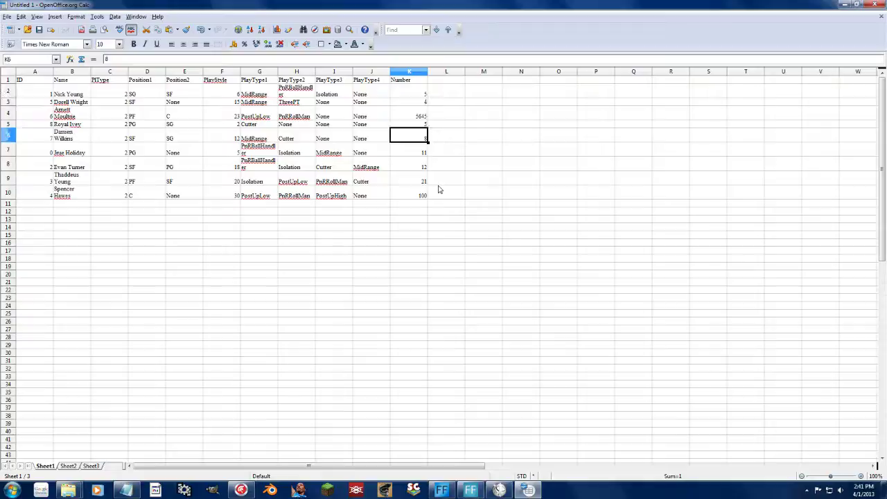
type("4")
Enter Numbers 73, 9, 8, 12, 74, 35 and 99 in cells K4 through K10.
key("Return")
left_click(406, 115)
type("7")
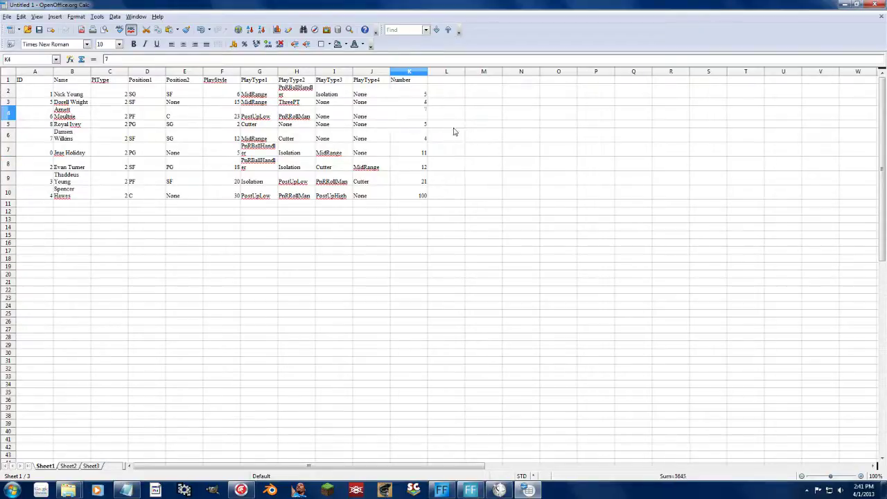
type("3")
key("Return")
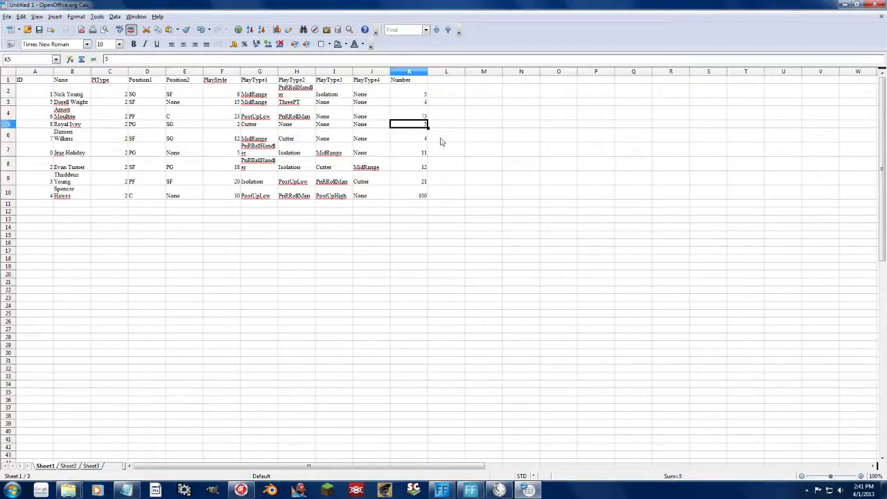
type("9")
key("Return")
type("8")
key("Return")
type("1")
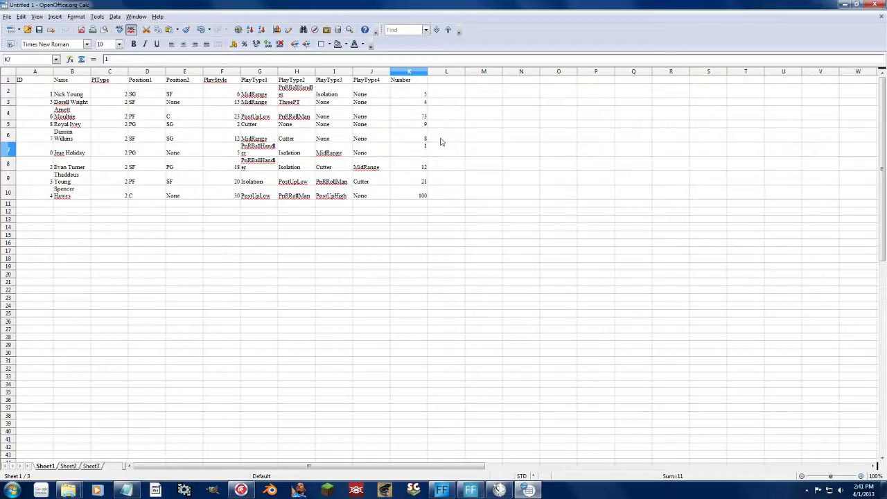
type("2")
key("Return")
type("74")
key("Return")
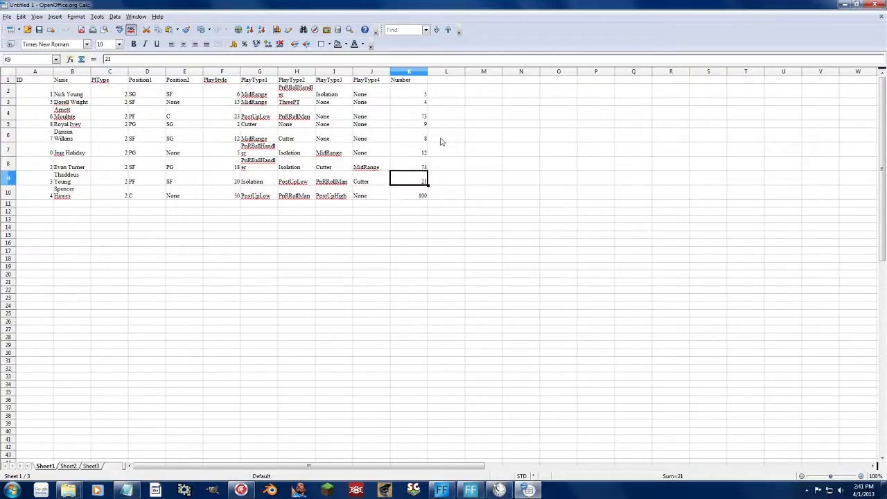
type("35")
key("Return")
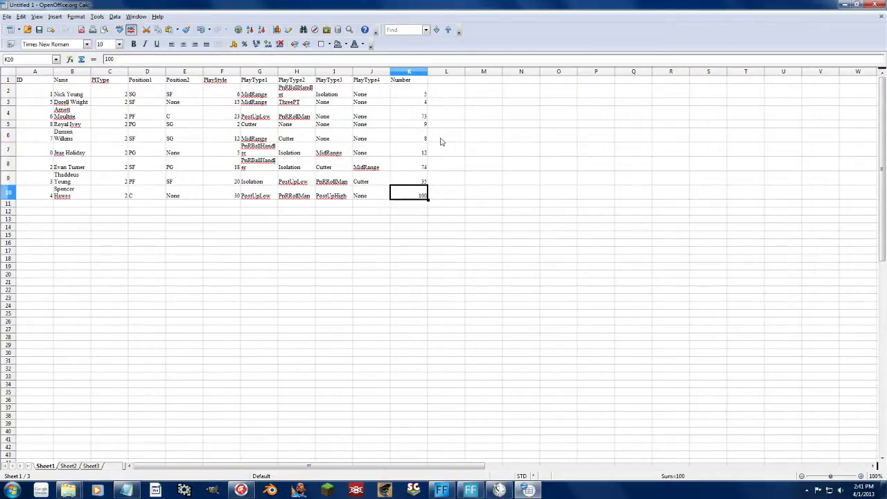
type("99")
key("Return")
Review the ID values in column A and select the whole table A1:K10.
left_click(435, 276)
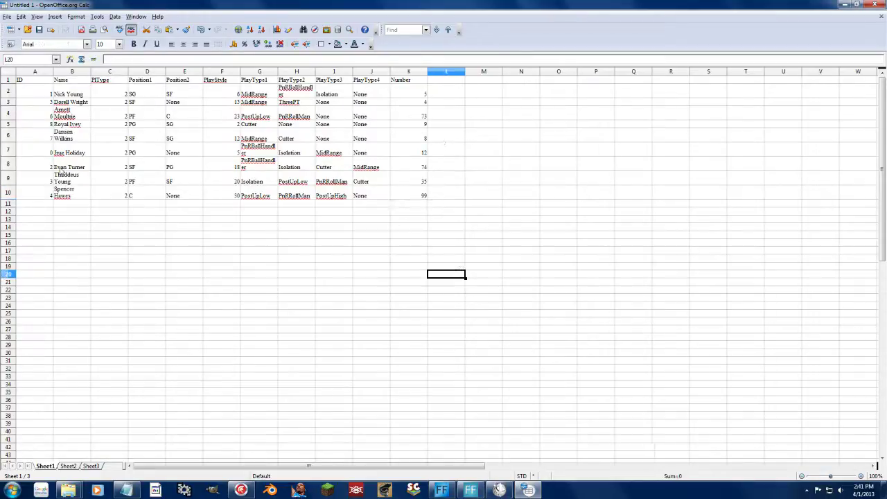
left_click(38, 90)
left_click(43, 135)
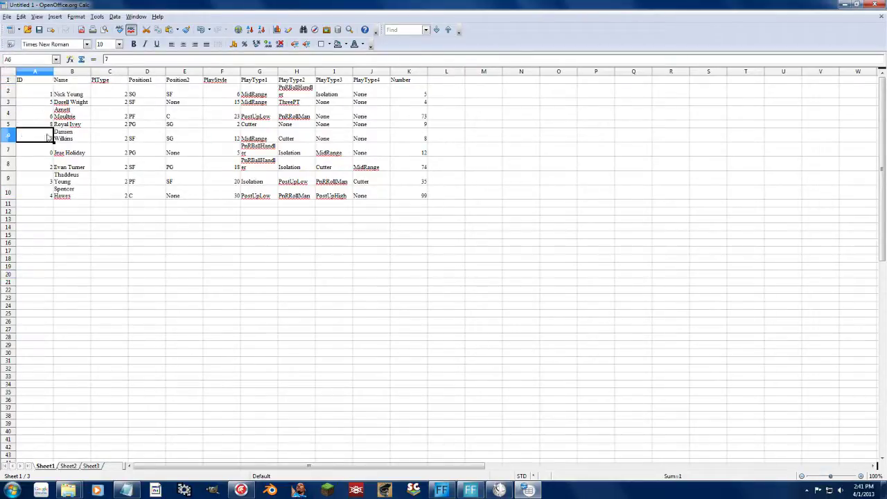
left_click(43, 192)
left_click_drag(412, 194, 31, 80)
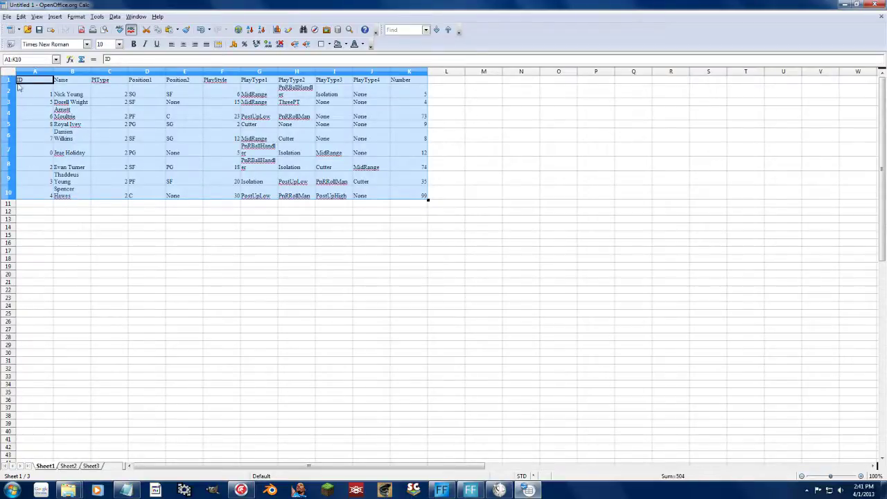
Paste Numbers 12, 5, 74, 35, 99, 4, 73 over the first seven players in Leftos' editor.
left_click(499, 490)
left_click(371, 261)
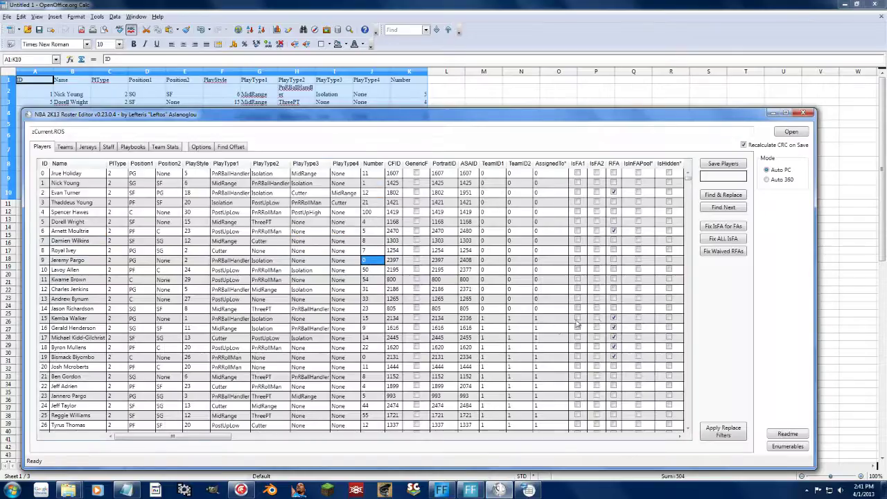
left_click(596, 357)
left_click(531, 368)
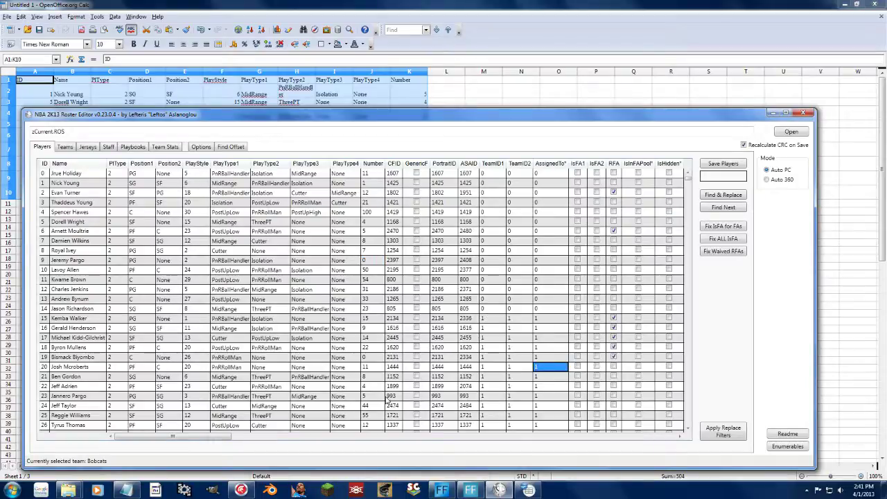
key("ctrl+v")
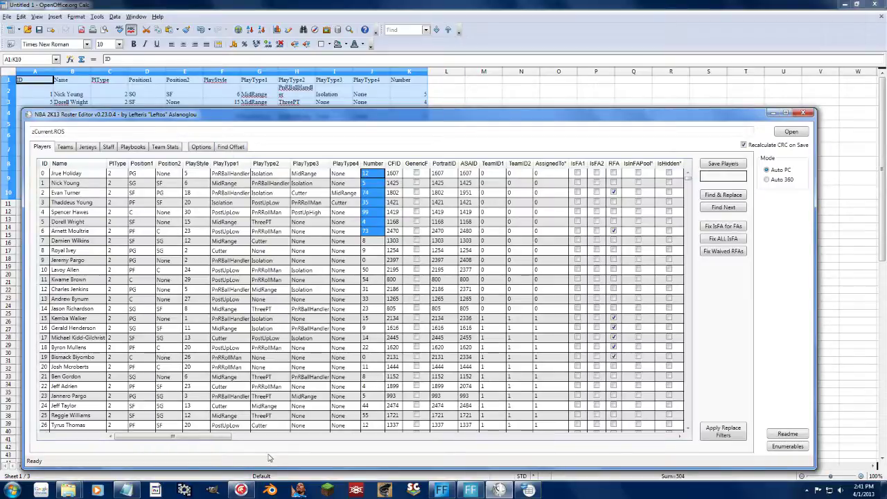
left_click(241, 490)
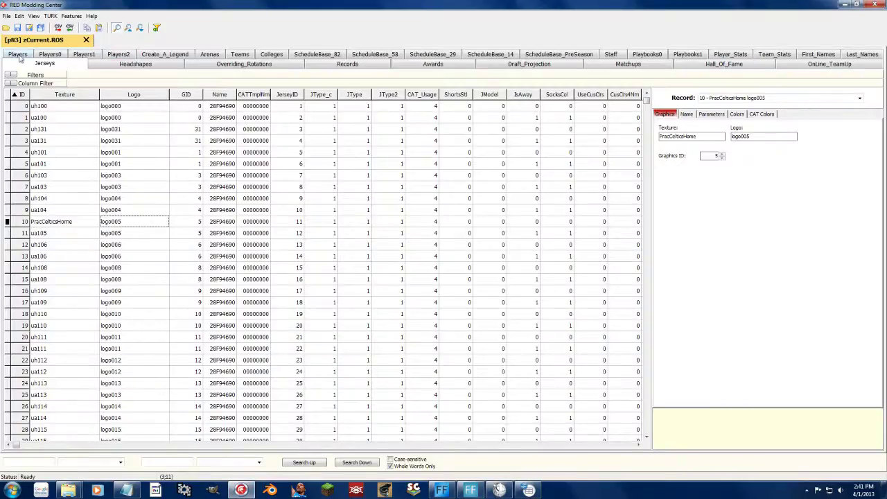
Copy RED's Players rows 0–11, Last_Name through SecondPos, for pasting into Calc.
left_click(19, 56)
left_click(52, 106)
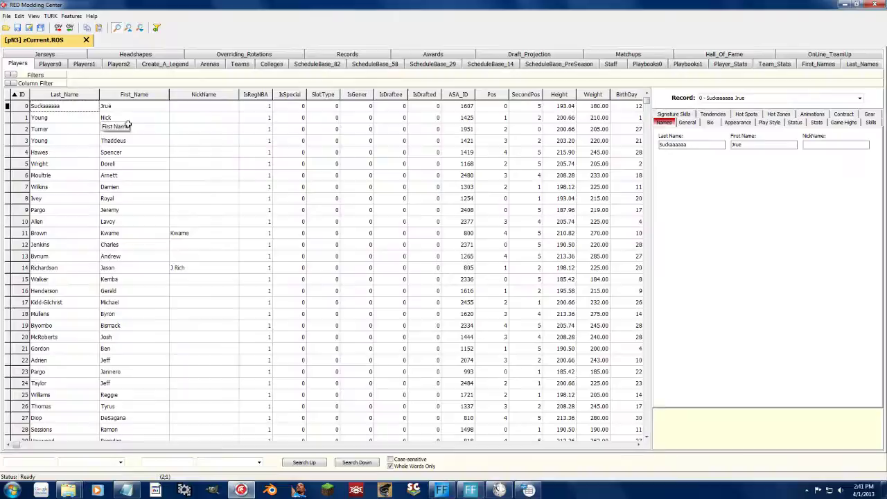
left_click(522, 234, "shift")
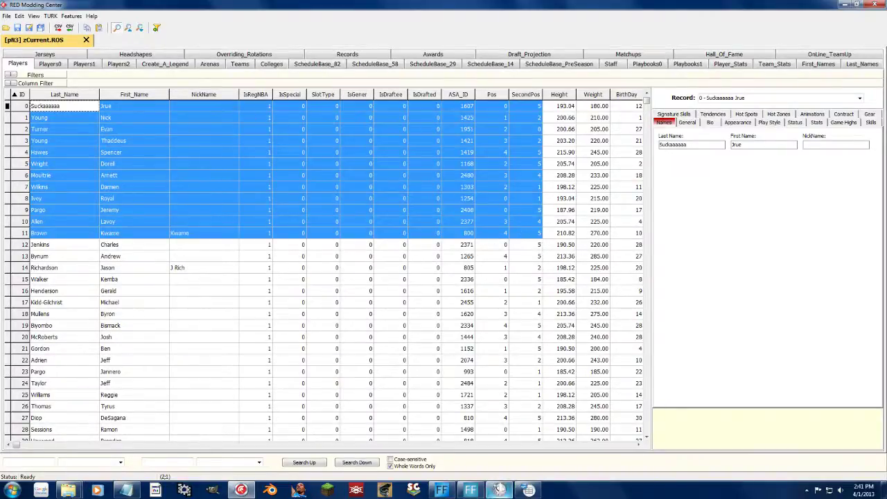
left_click(518, 492)
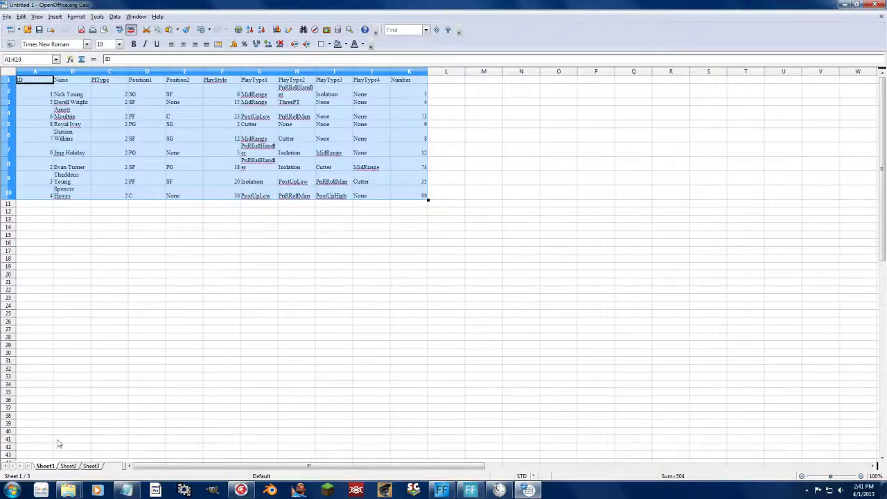
Paste at A14 with Tab as the Text Import separator, then check the pasted block.
left_click(29, 226)
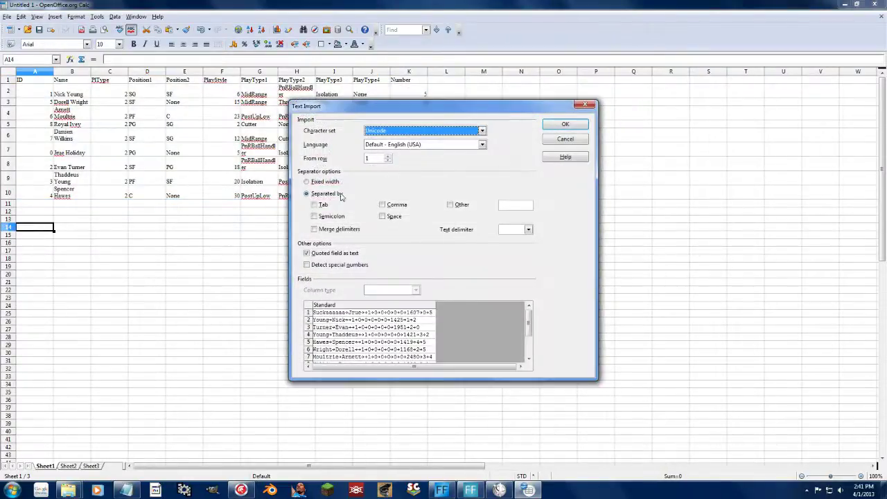
left_click(316, 204)
left_click(565, 124)
left_click(343, 355)
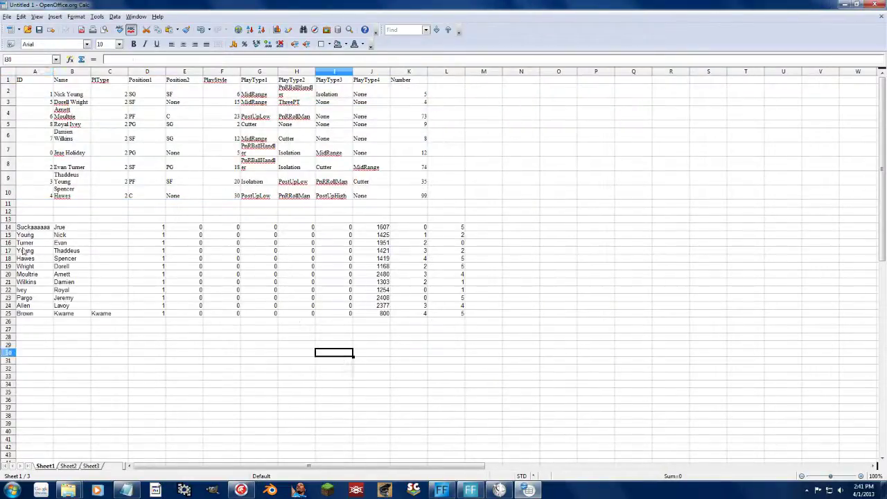
left_click(29, 227)
left_click_drag(29, 219, 445, 297)
left_click(446, 297)
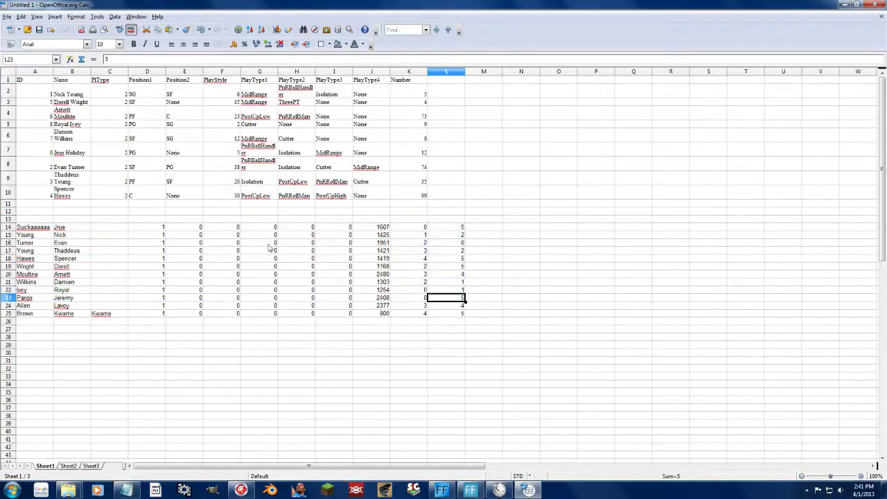
Sort rows A14:L25 ascending by last name, Allen to Young, then return to RED Modding Center.
left_click(67, 309)
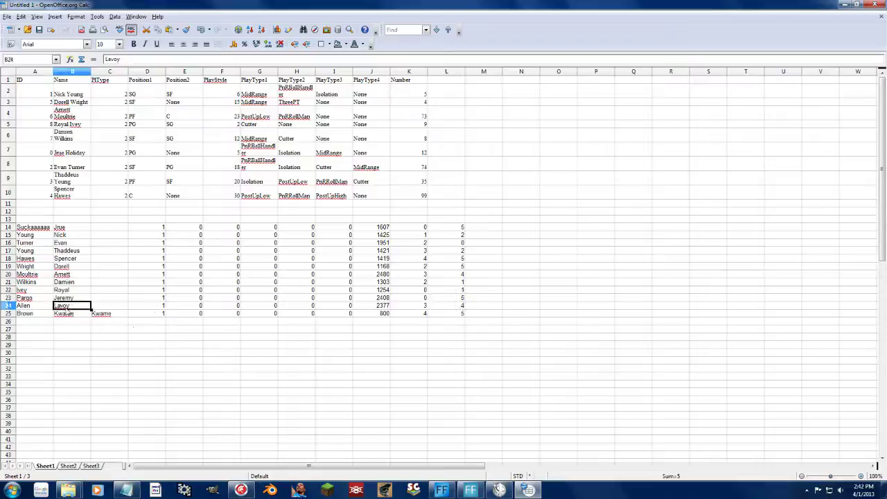
left_click_drag(457, 314, 32, 227)
left_click(250, 31)
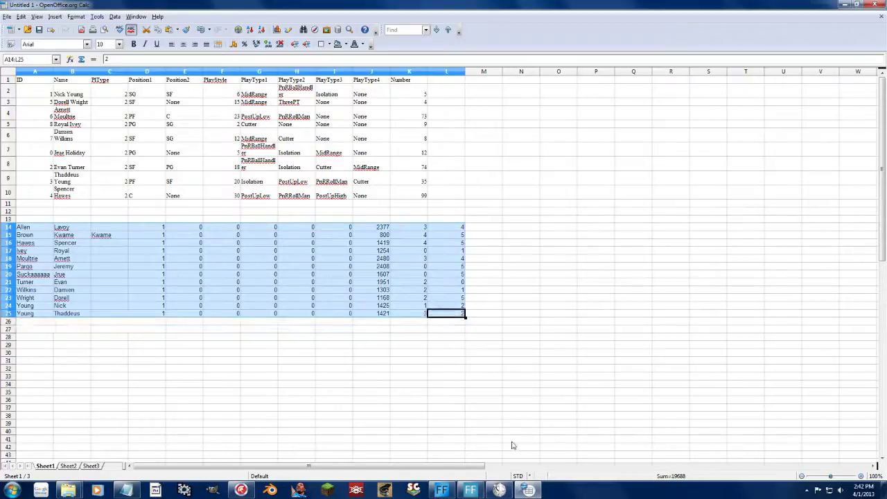
left_click(270, 490)
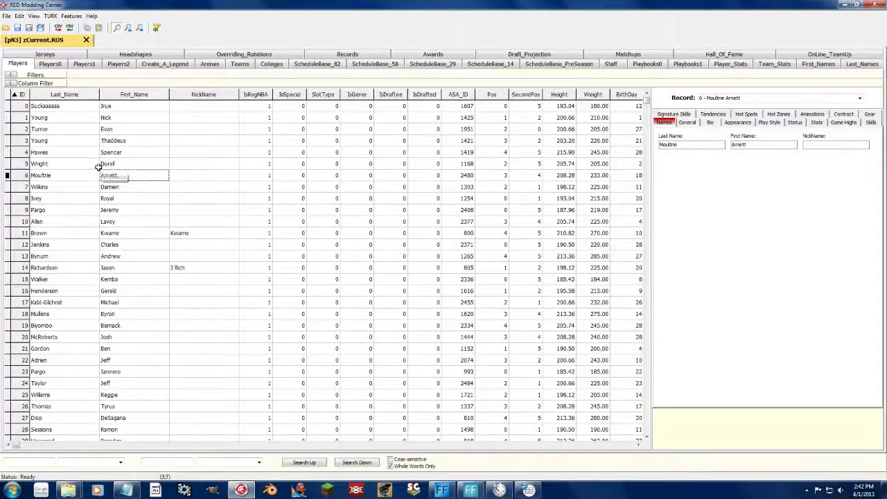
Paste the sorted spreadsheet rows over players 0–11, starting at row 0's Last_Name cell.
left_click(59, 105)
key("ctrl+v")
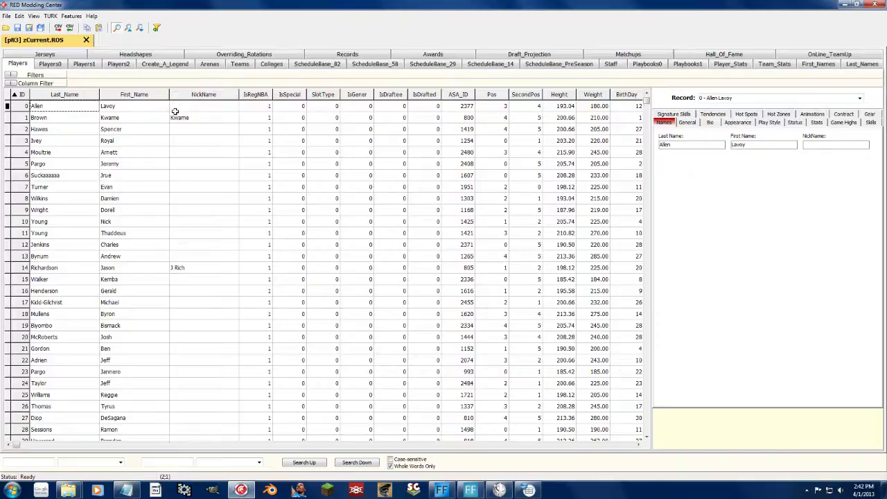
left_click(7, 16)
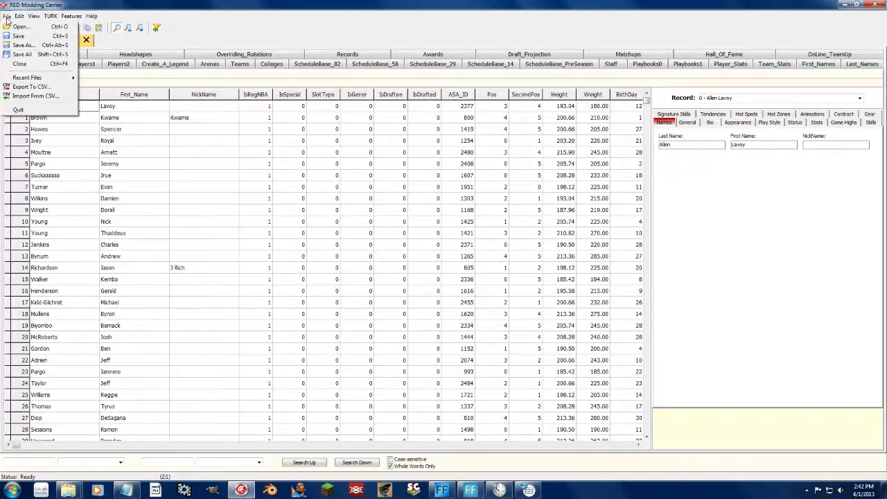
Export the whole zCurrent.ROS file to CSV, then select the export path text.
left_click(22, 89)
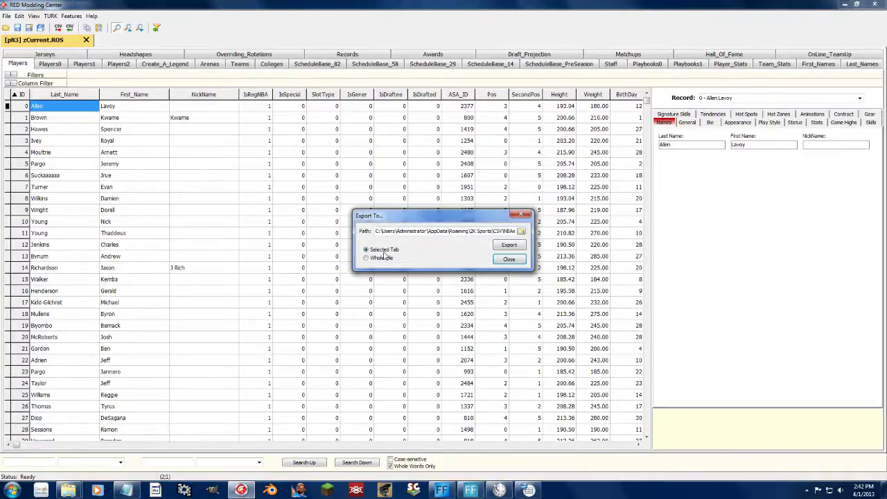
left_click(381, 257)
left_click(494, 232)
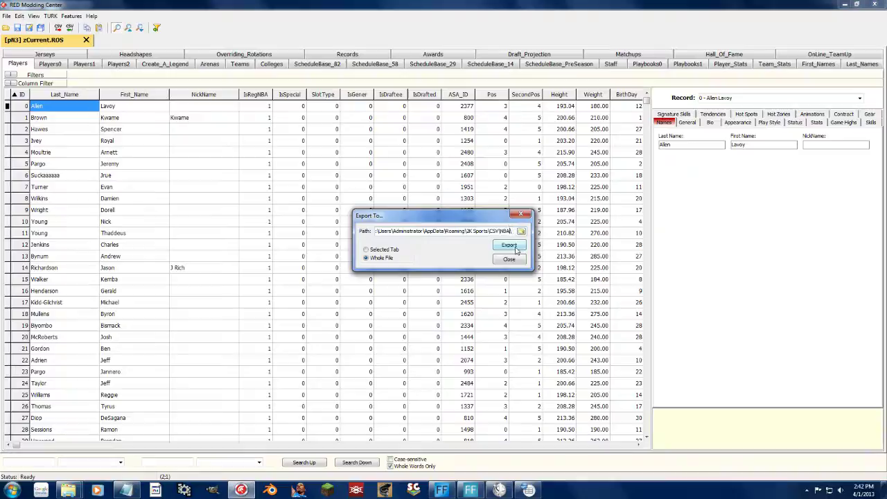
type("1")
left_click(511, 246)
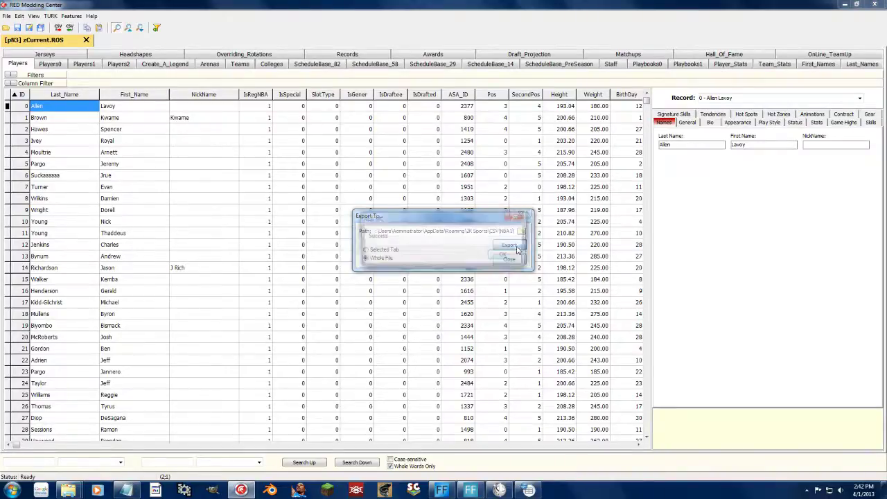
left_click(516, 256)
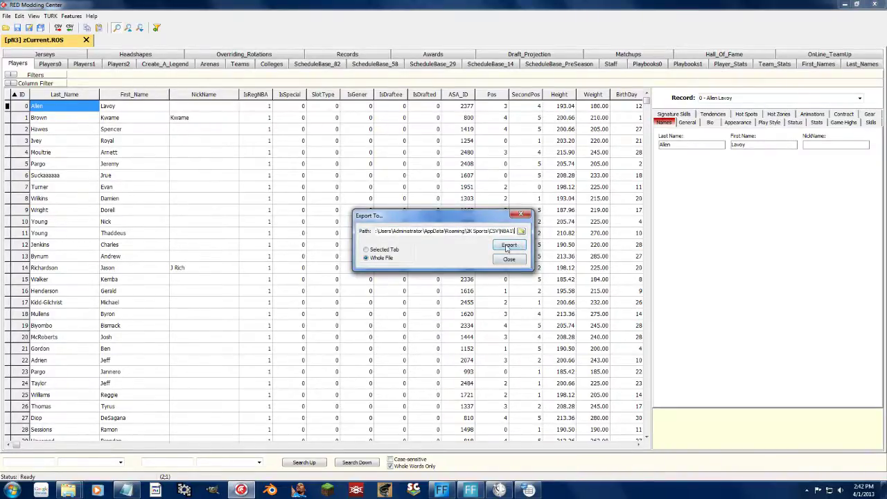
left_click_drag(515, 231, 374, 231)
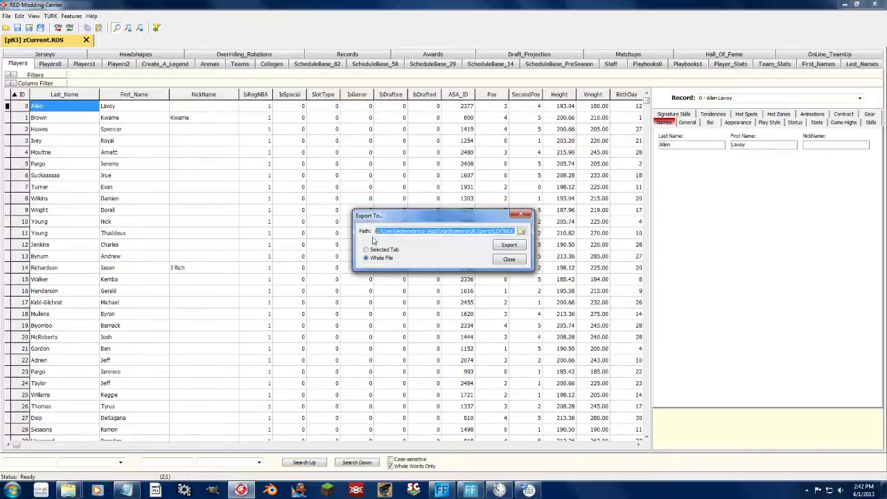
Navigate Windows Explorer to the exported CSV\NBA1 folder by pasting its path.
mouse_move(68, 490)
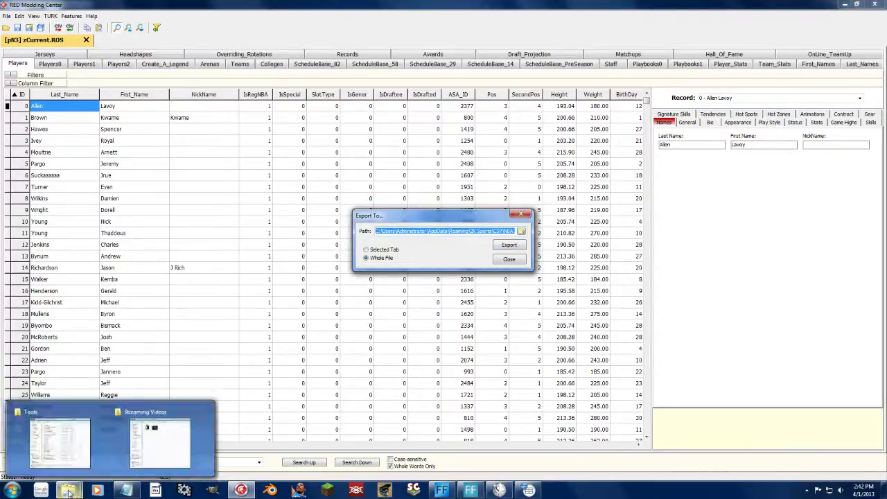
left_click(61, 436)
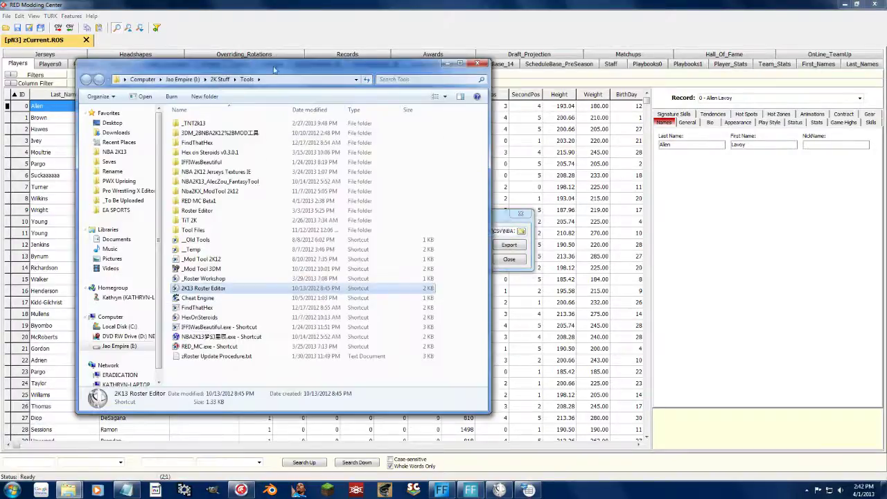
left_click(277, 79)
type("C:\\Users\\JaoSming\\AppData\\Roaming\\2K Sports\\CSV\\NBA1\\")
key("Return")
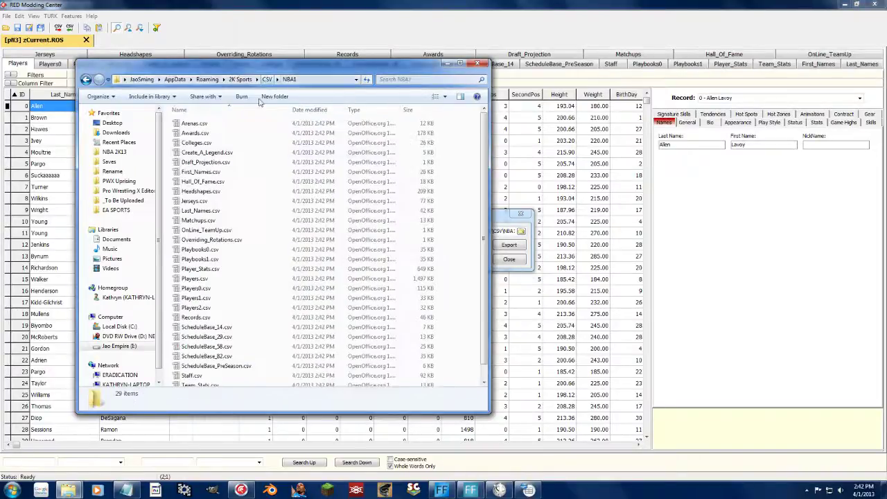
Open Players.csv from that folder in OpenOffice.org Calc.
left_click(215, 124)
scroll(232, 203, "down", 1)
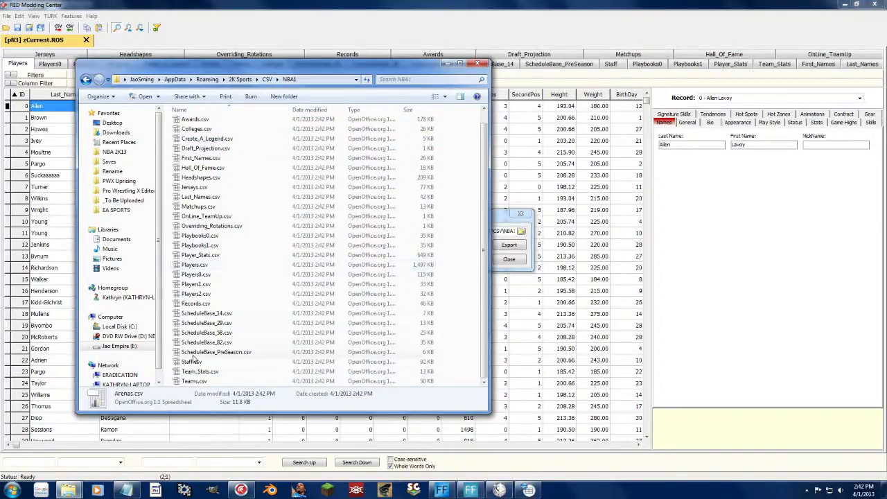
left_click(196, 266)
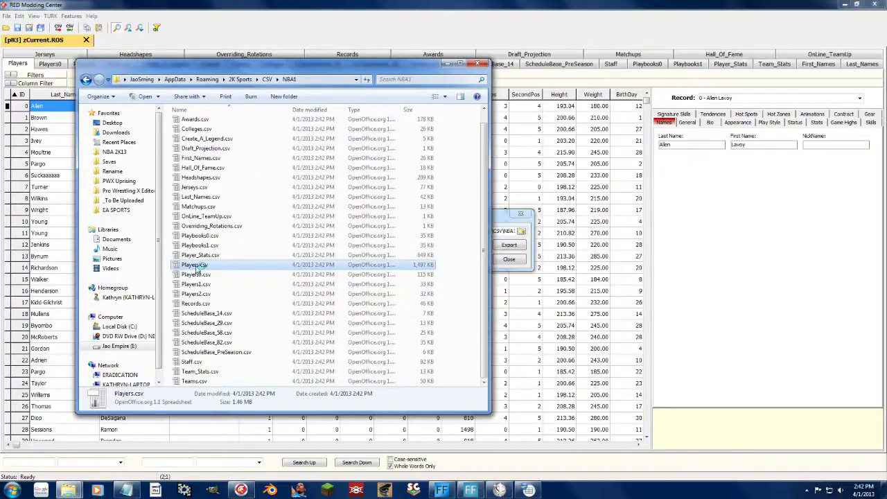
double_click(196, 265)
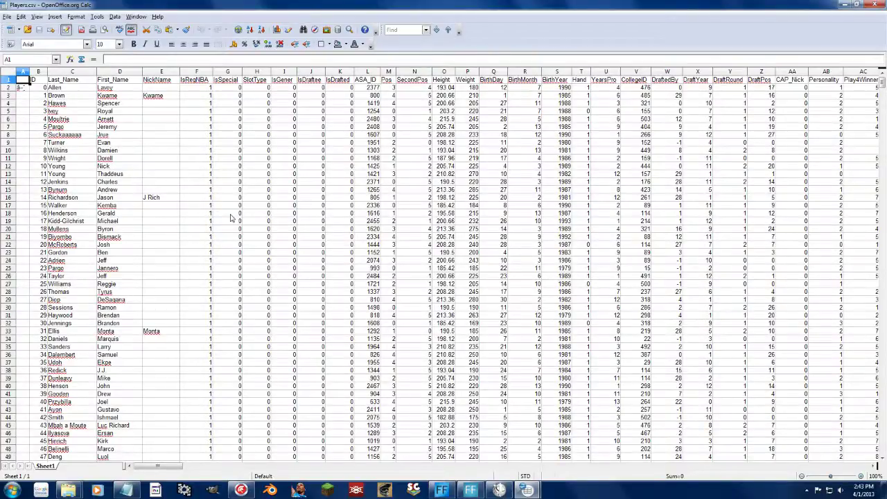
Scroll through the Players.csv sheet and select a block of last and first names.
left_click(231, 214)
scroll(173, 229, "down", 20)
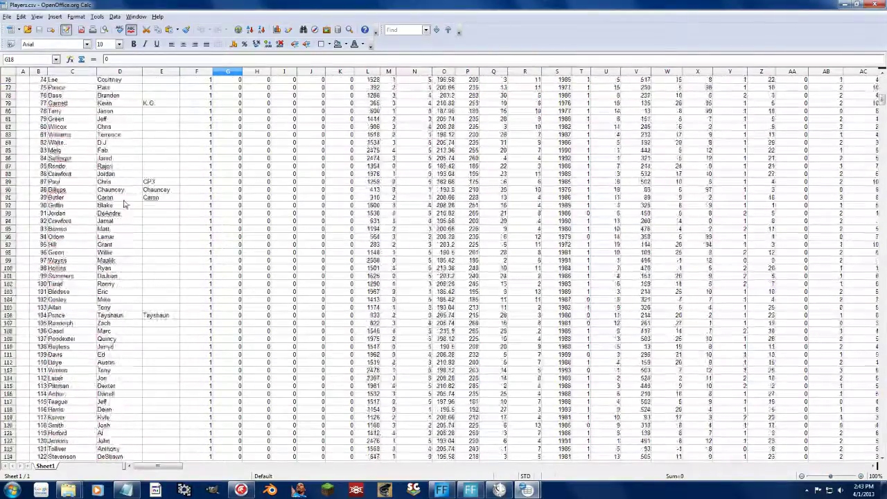
scroll(118, 239, "down", 20)
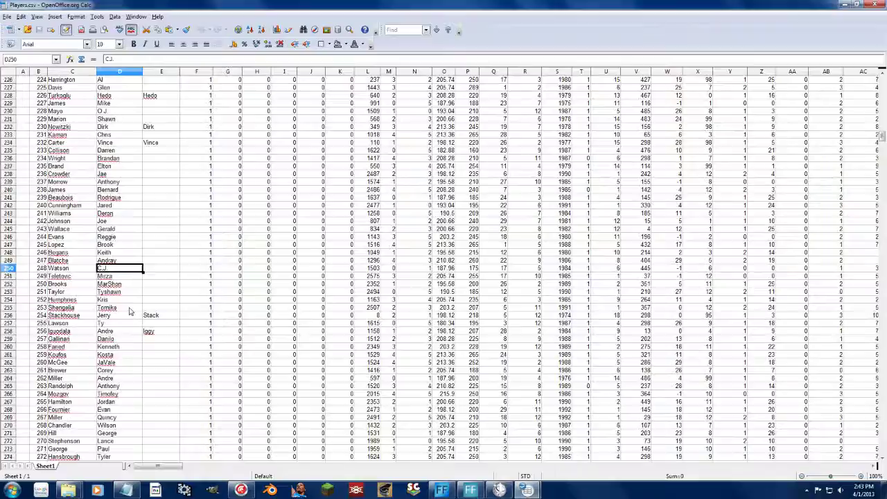
left_click_drag(123, 331, 122, 222)
left_click(55, 134, "shift")
Close Players.csv, discard changes to Untitled 1, and close the file browser and export window.
left_click(881, 5)
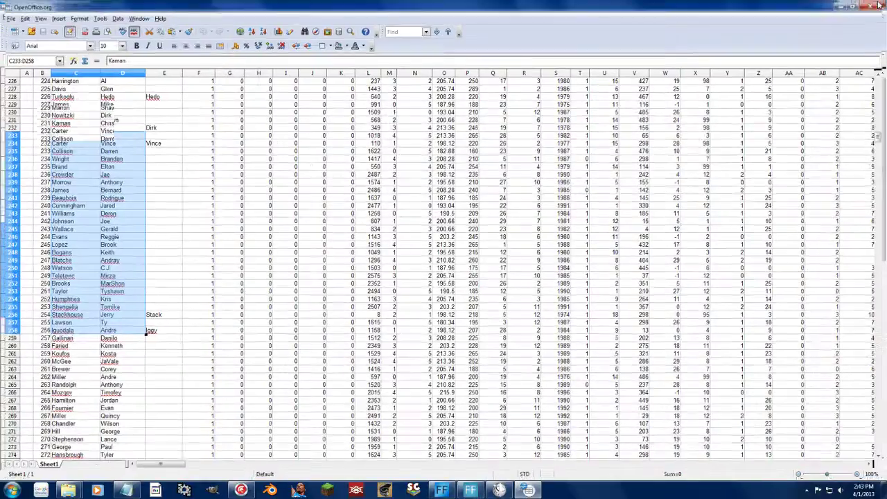
left_click(874, 5)
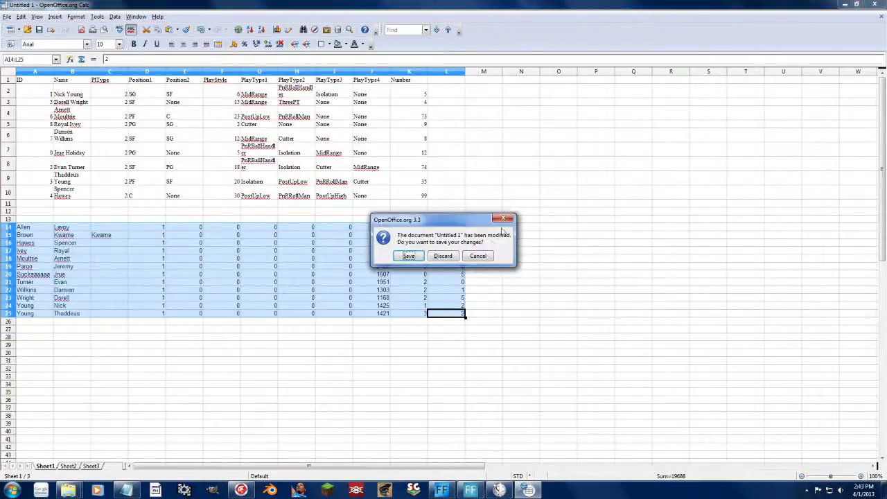
left_click(443, 256)
left_click(476, 63)
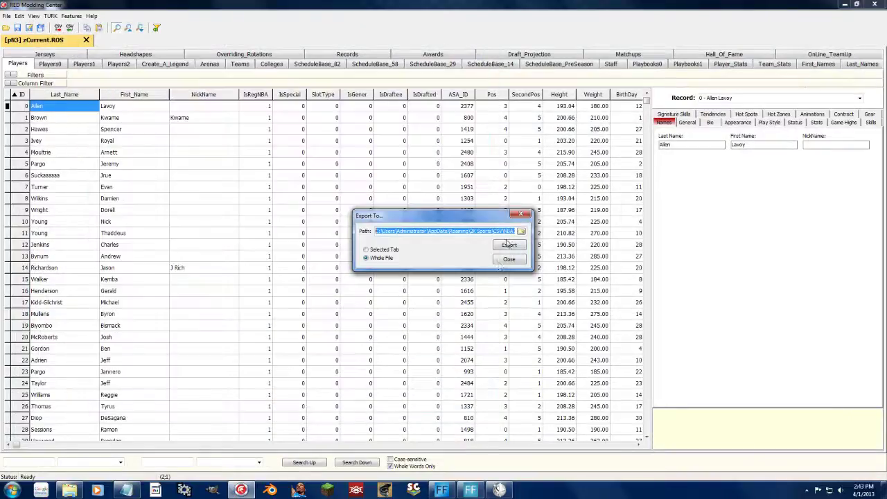
left_click(524, 215)
Select player row 9 in RED Modding Center, then inspect the Roster Editor's Players grid.
left_click(315, 206)
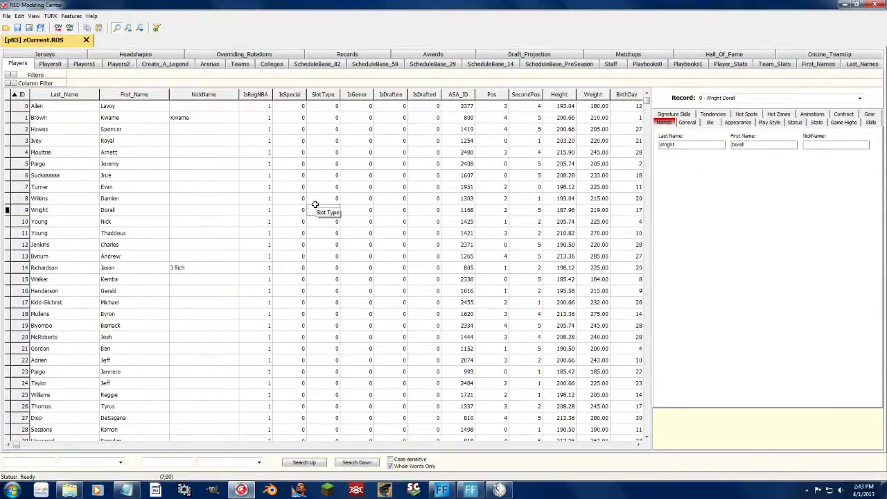
left_click(499, 490)
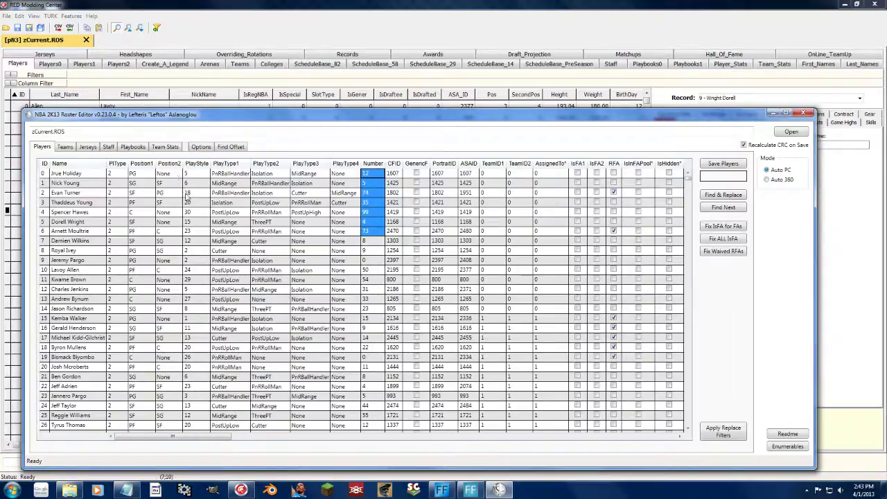
left_click(314, 252)
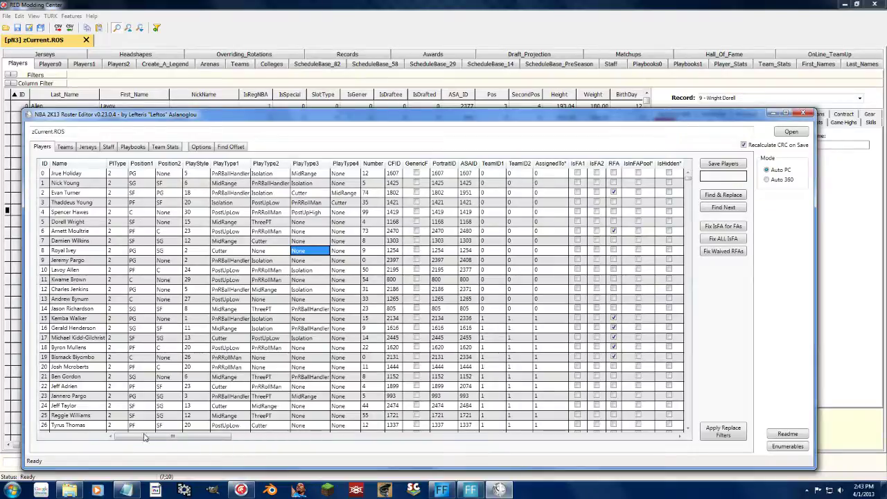
left_click_drag(144, 437, 455, 428)
Alternate between RED Modding Center and the Roster Editor, then reposition the editor and scroll its grid left.
left_click(199, 53)
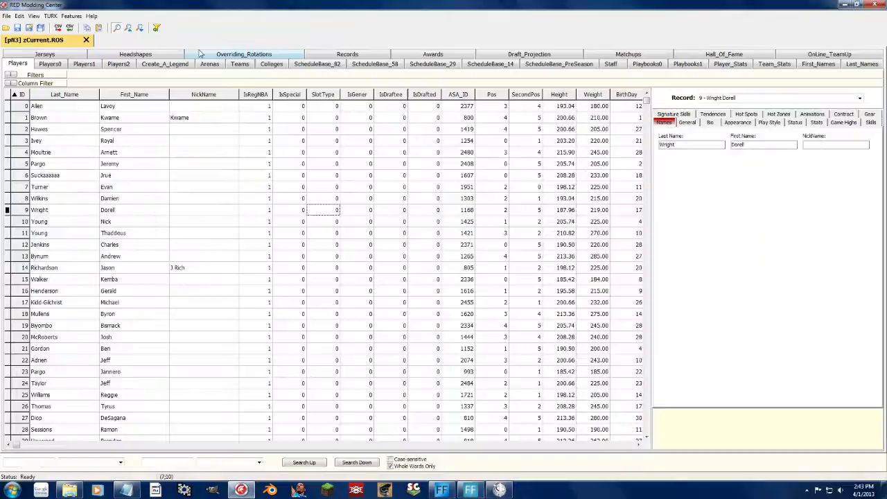
left_click(499, 490)
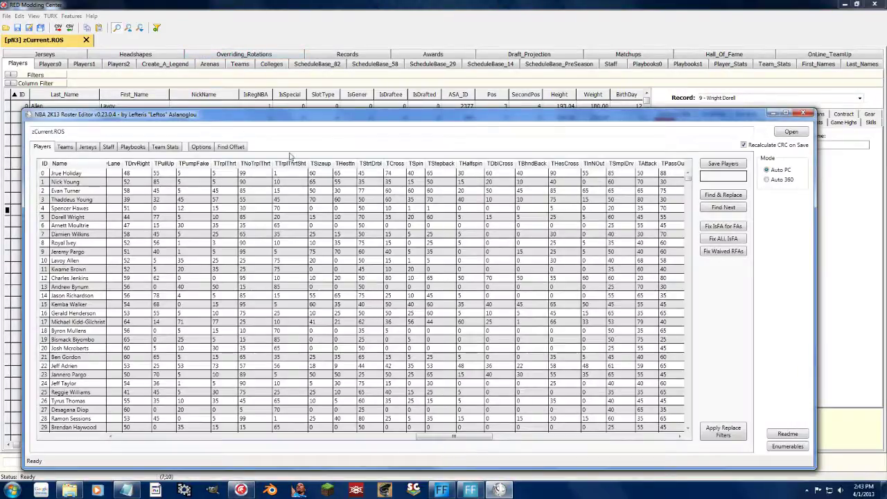
left_click(222, 12)
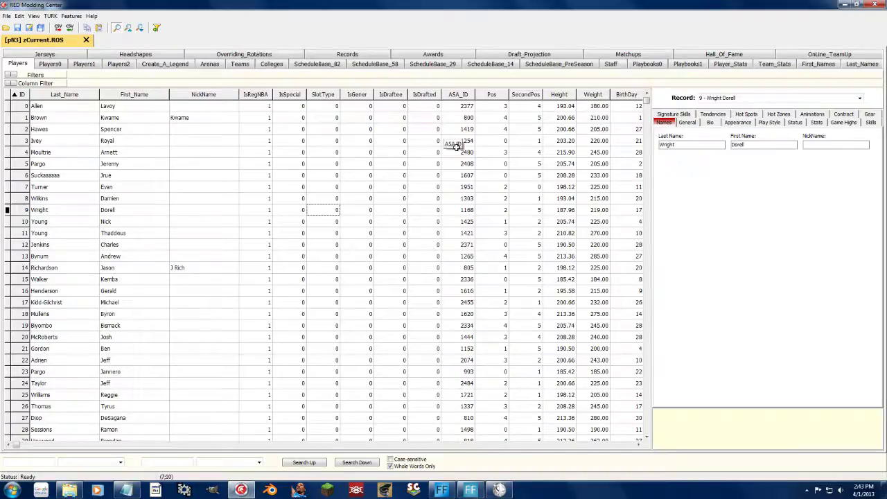
left_click(499, 490)
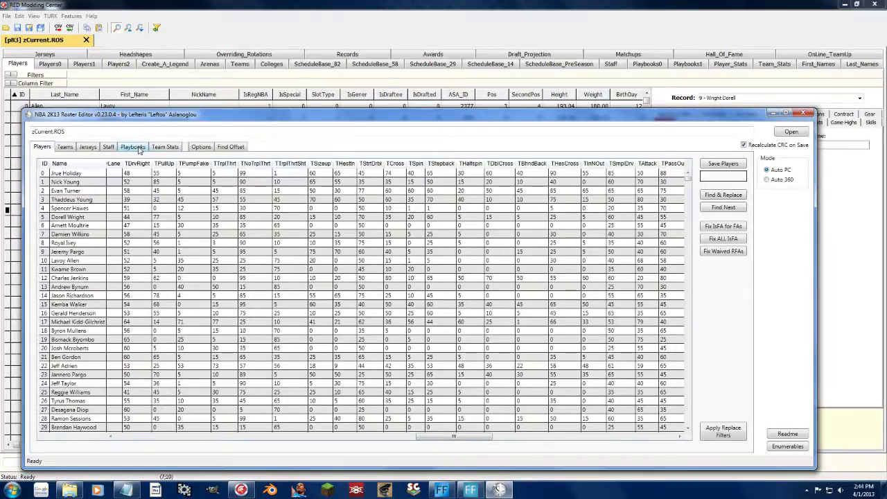
mouse_move(142, 117)
left_mouse_down()
mouse_move(129, 102)
mouse_move(138, 105)
left_mouse_up()
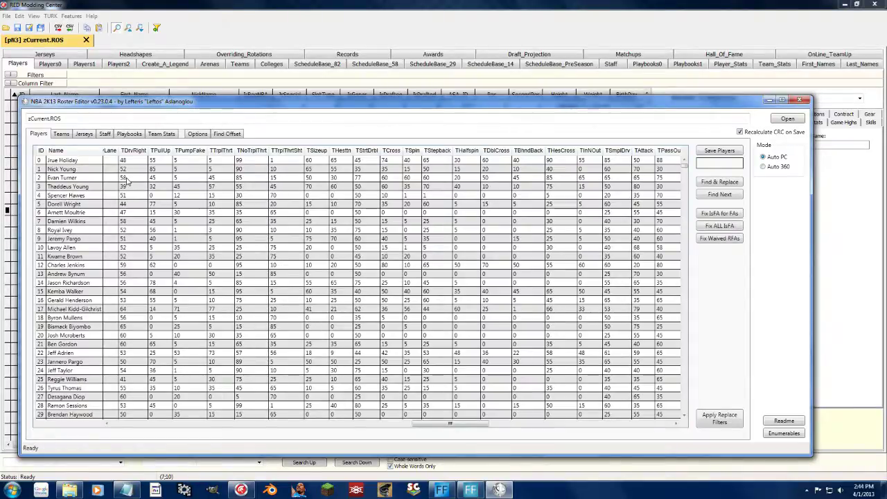
left_click_drag(451, 423, 109, 437)
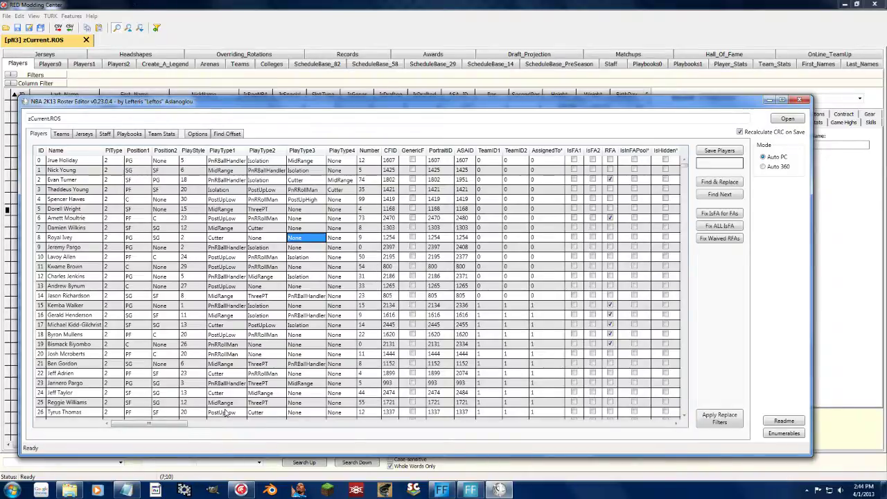
left_click(295, 219)
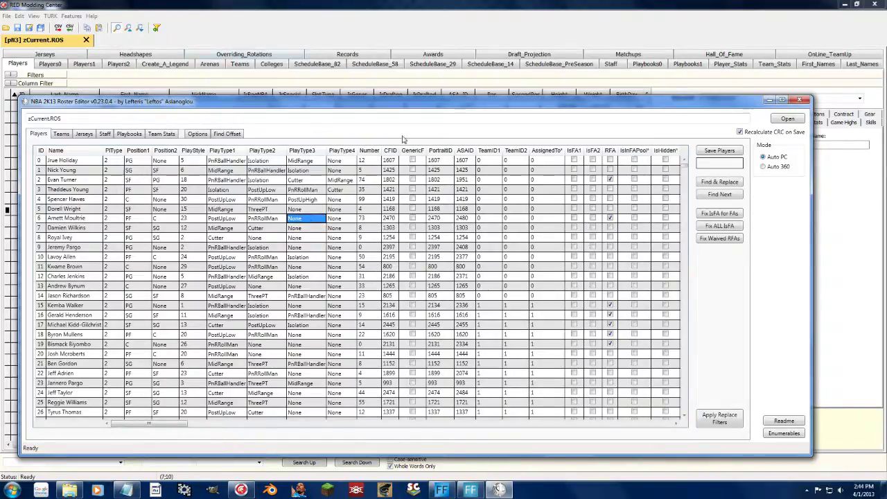
left_click(61, 134)
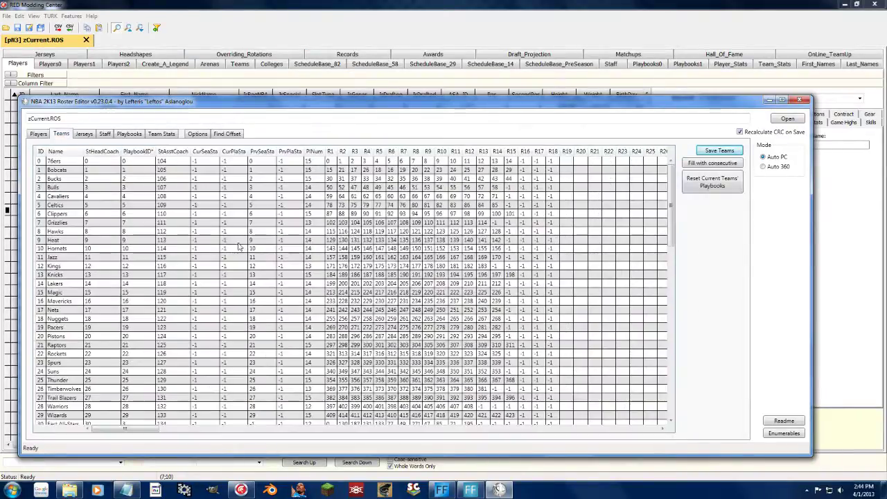
left_click(36, 136)
left_click(260, 93)
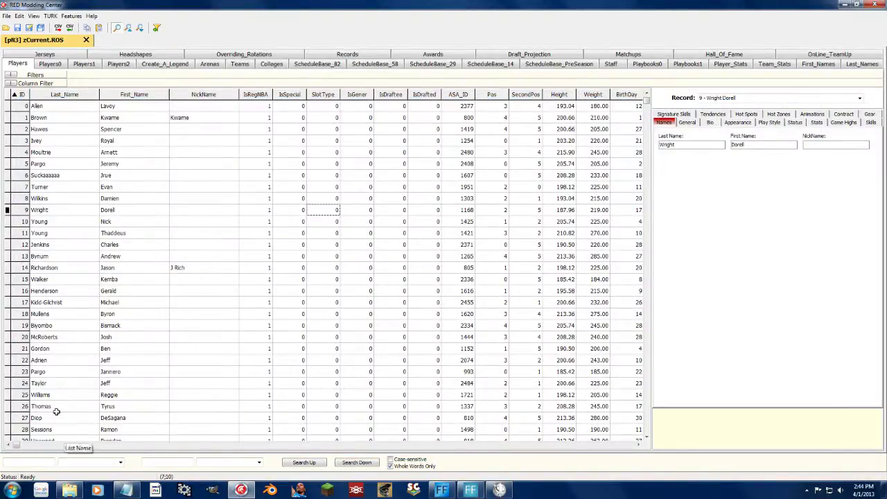
mouse_move(15, 444)
left_mouse_down()
mouse_move(333, 443)
mouse_move(560, 430)
mouse_move(4, 451)
left_mouse_up()
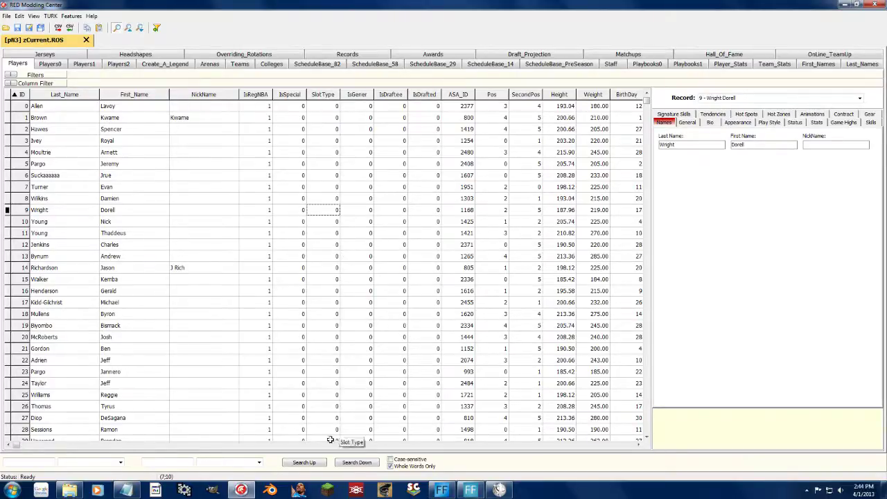
left_click(499, 490)
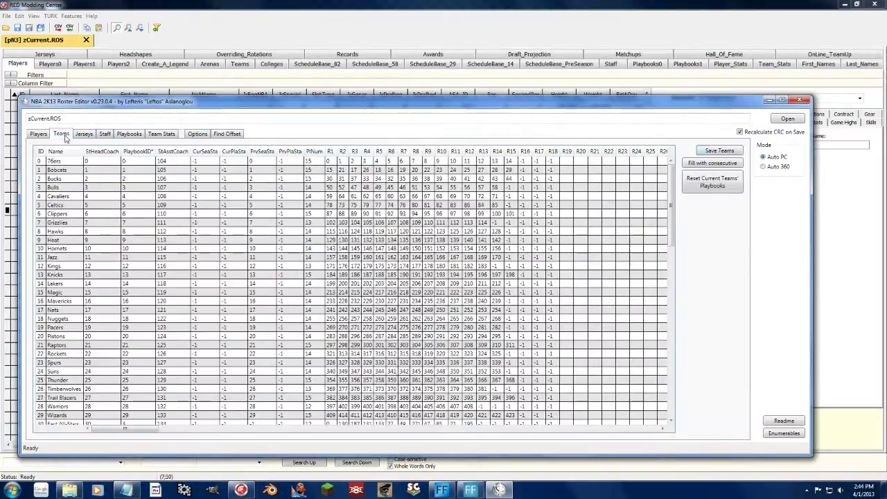
left_click(62, 133)
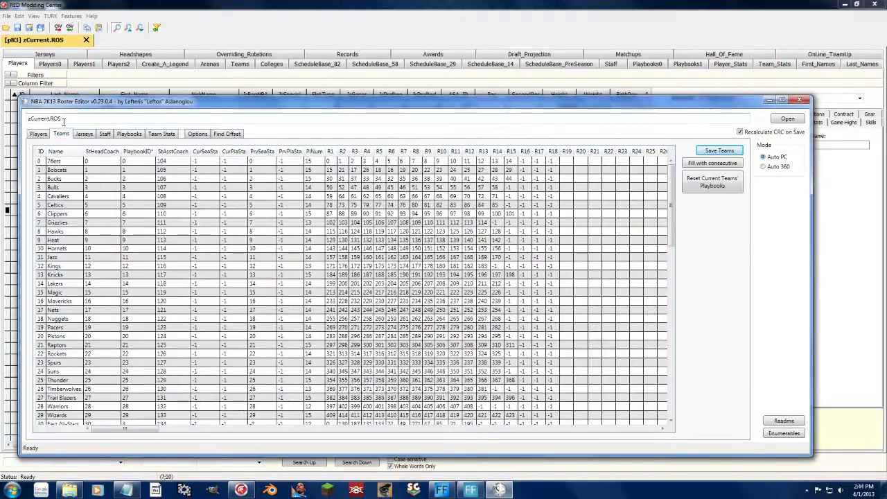